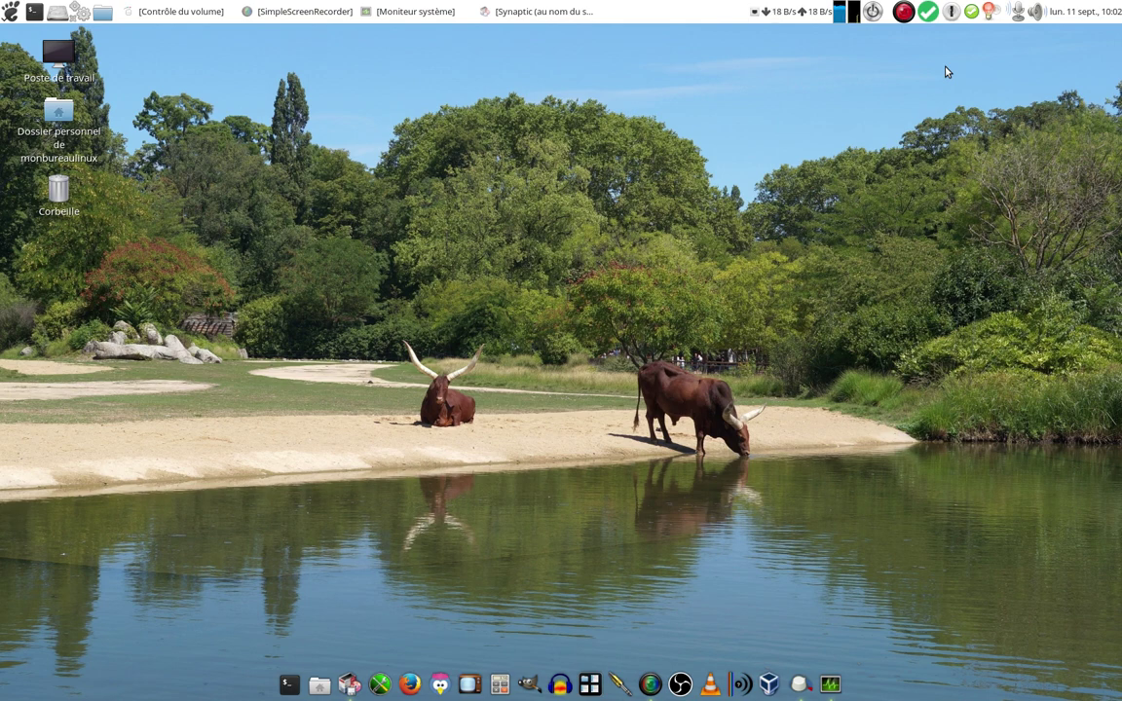
- Show the system monitor's overview of the distribution, kernel and hardware, and move its window aside
{"action": "left_click", "coordinate": [402, 13]}
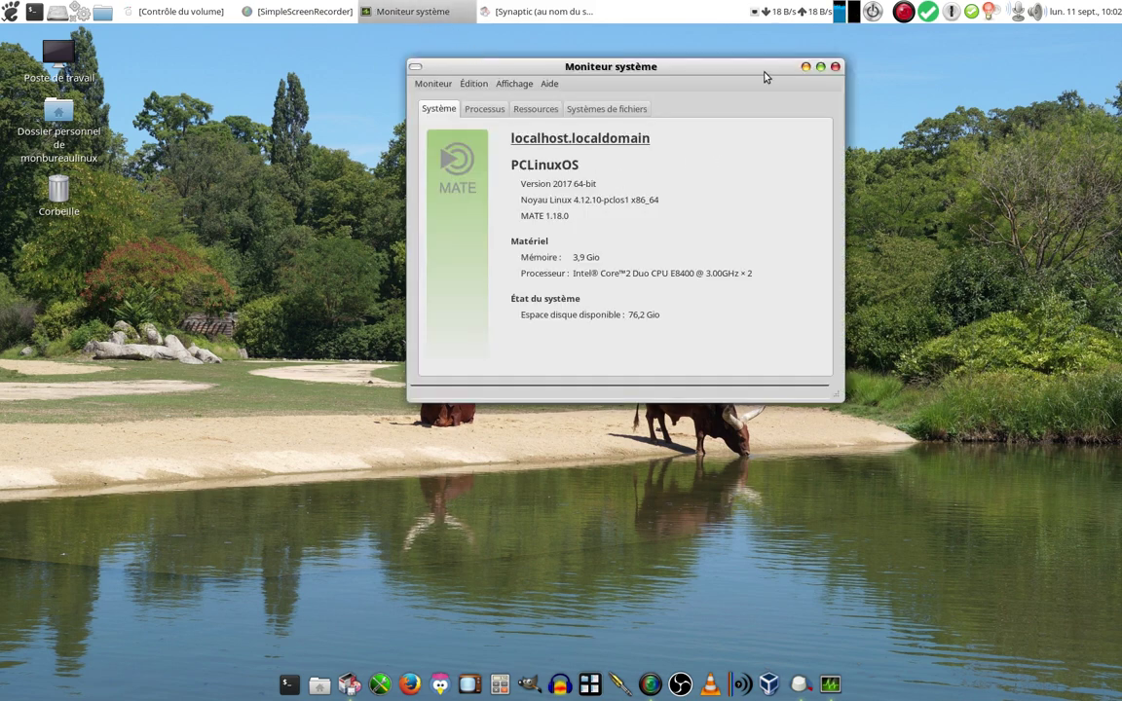
{"action": "left_click_drag", "start_coordinate": [767, 72], "coordinate": [1008, 59]}
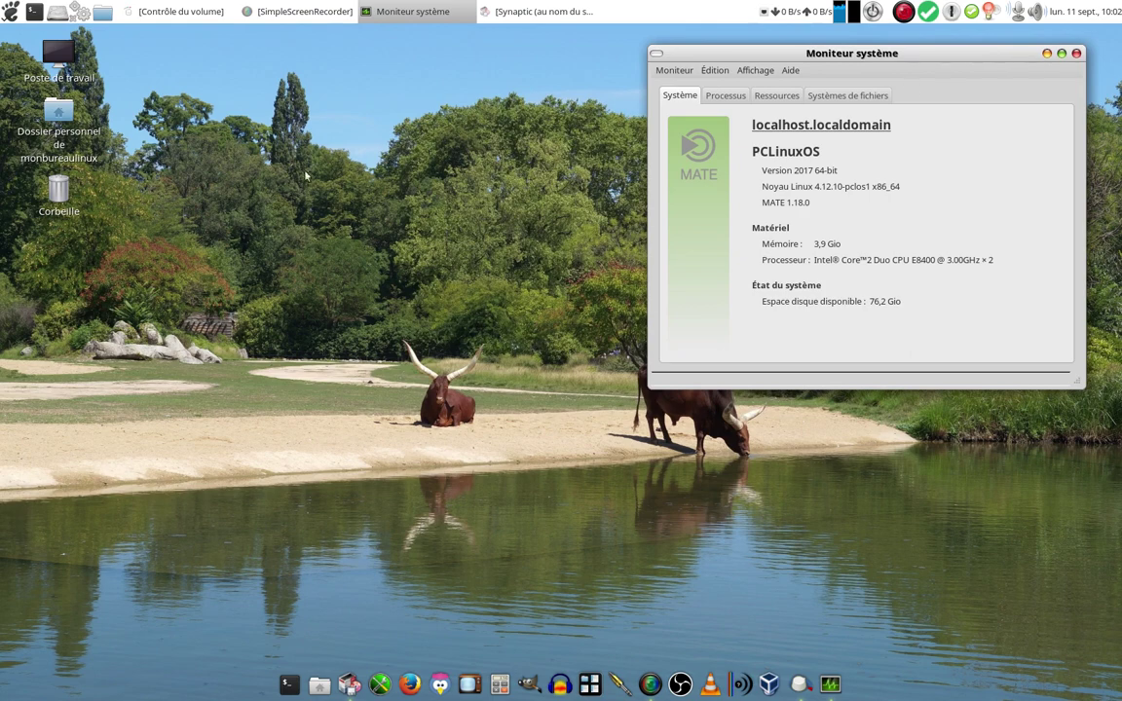
{"action": "left_click", "coordinate": [6, 20]}
{"action": "mouse_move", "coordinate": [92, 35]}
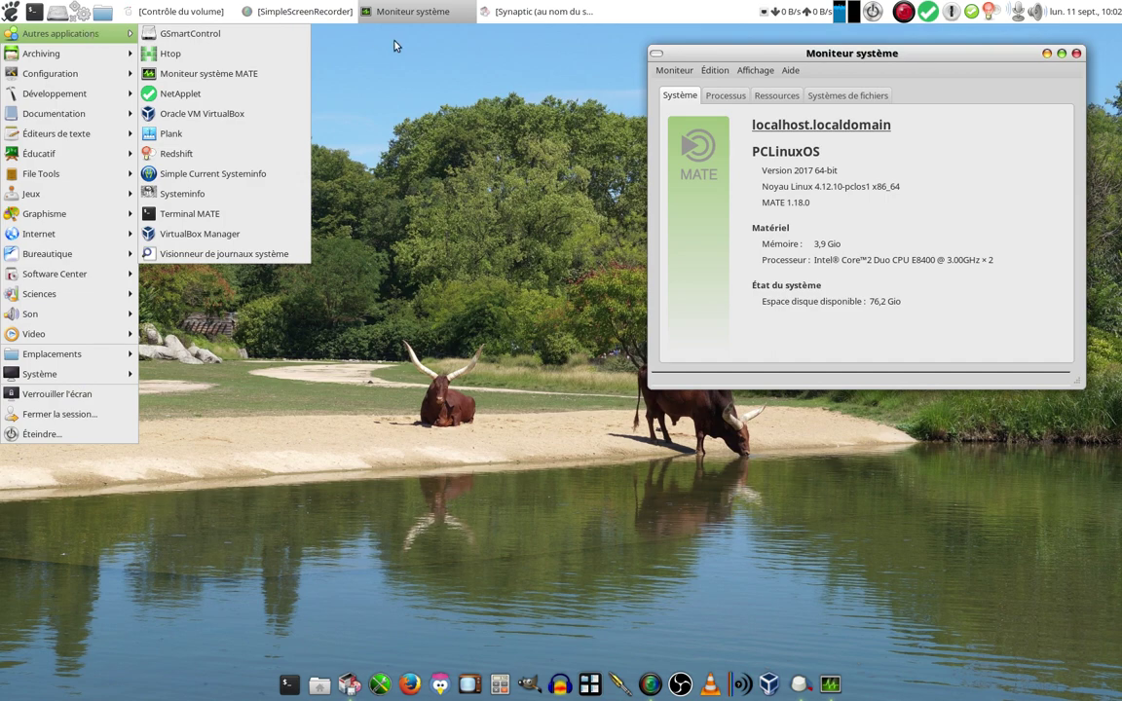
{"action": "left_click", "coordinate": [472, 76]}
- Switch to Synaptic and search package descriptions and names for sicusys
{"action": "left_click", "coordinate": [536, 12]}
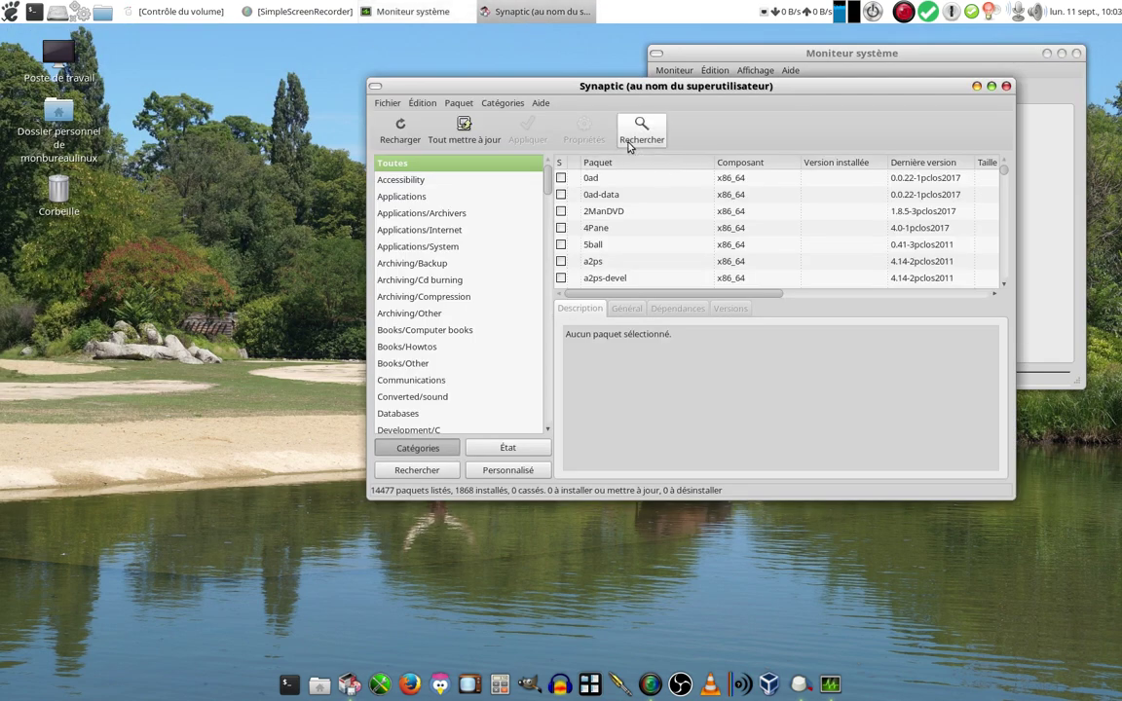
{"action": "left_click", "coordinate": [643, 128]}
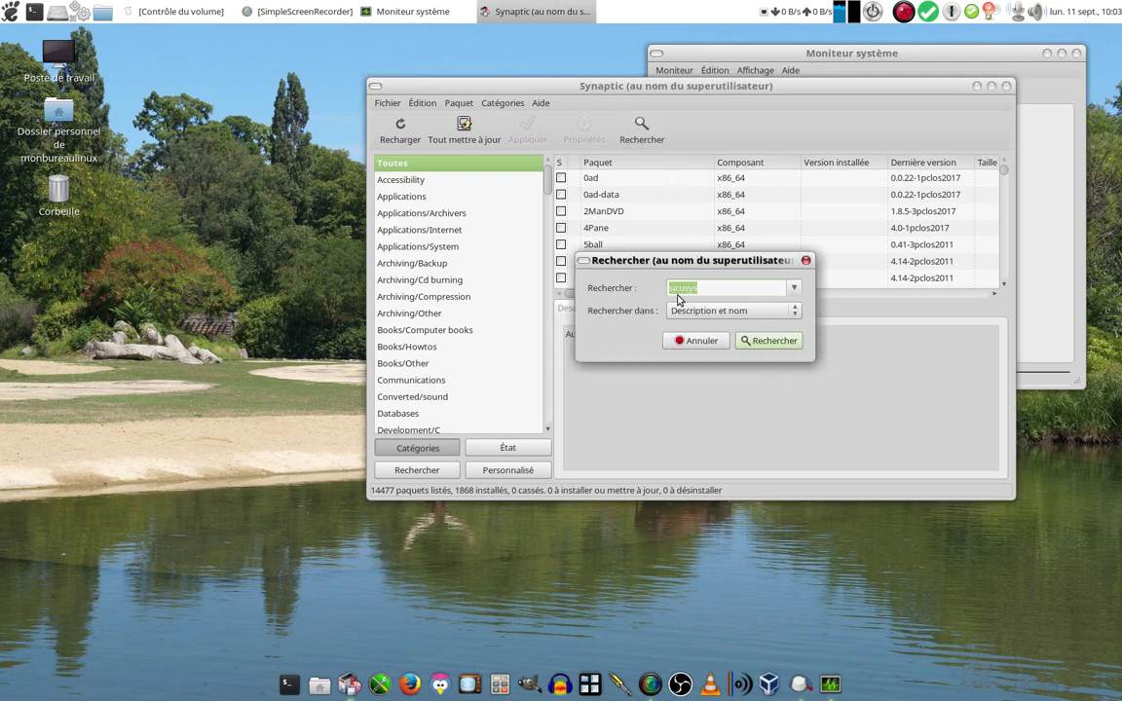
{"action": "left_click", "coordinate": [729, 289]}
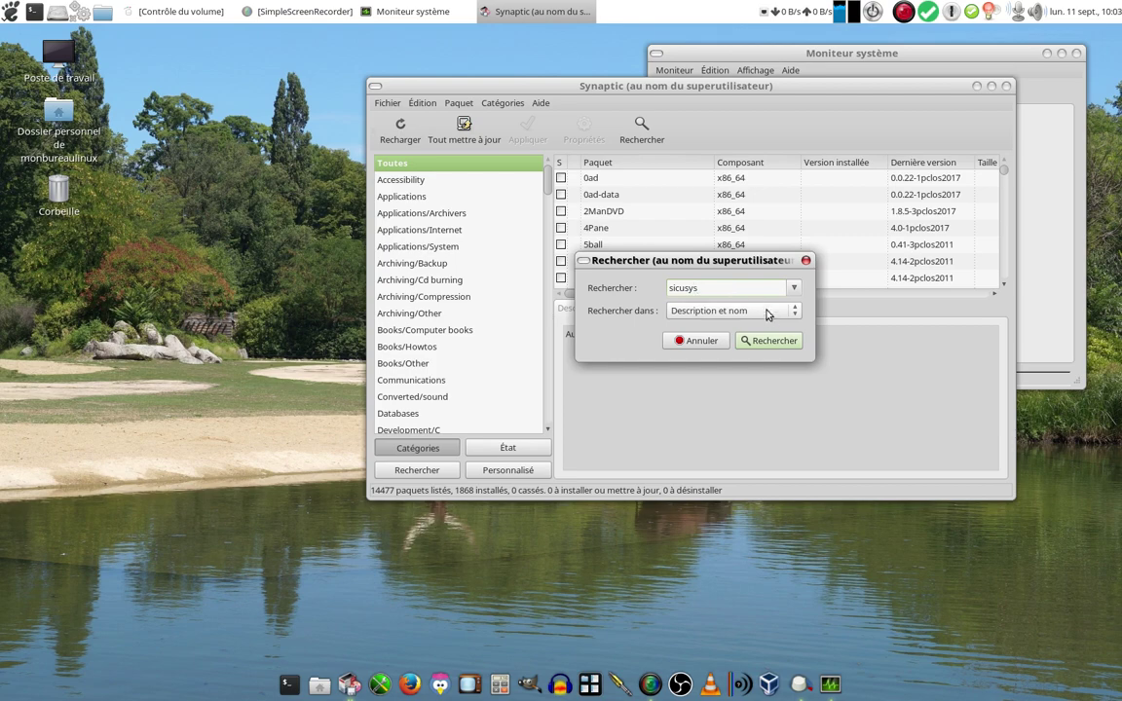
{"action": "left_click", "coordinate": [769, 343]}
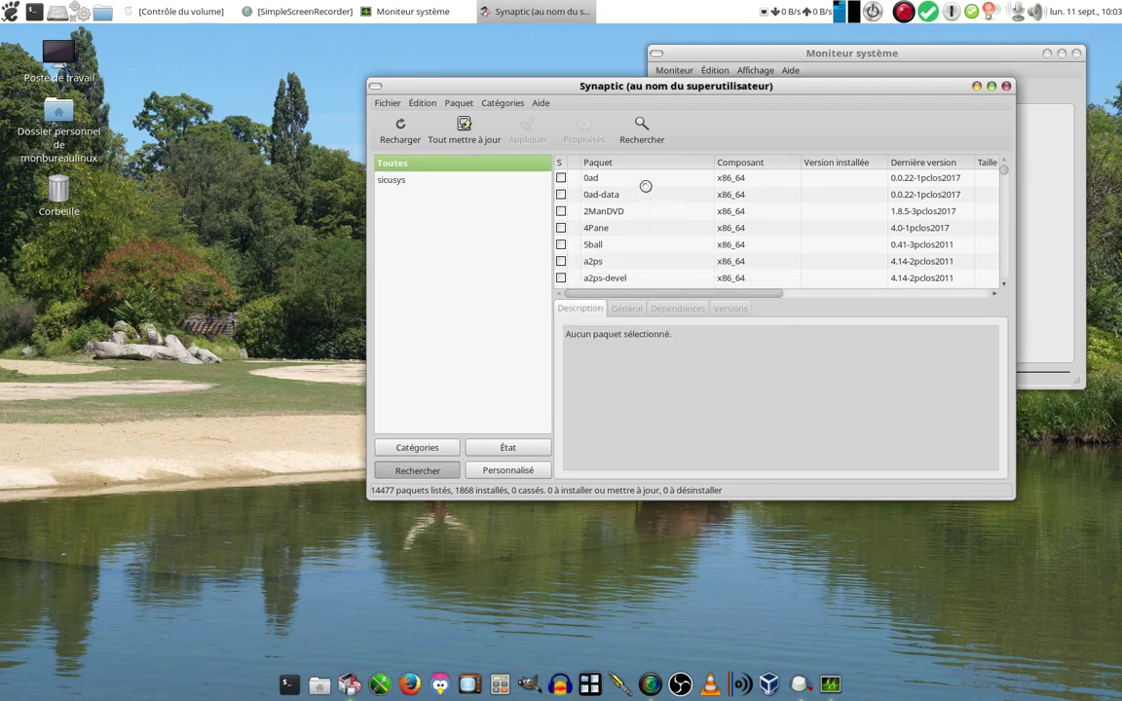
- Read the description of the sicusys package, including the system details it displays, and minimize Synaptic
{"action": "left_click", "coordinate": [604, 179]}
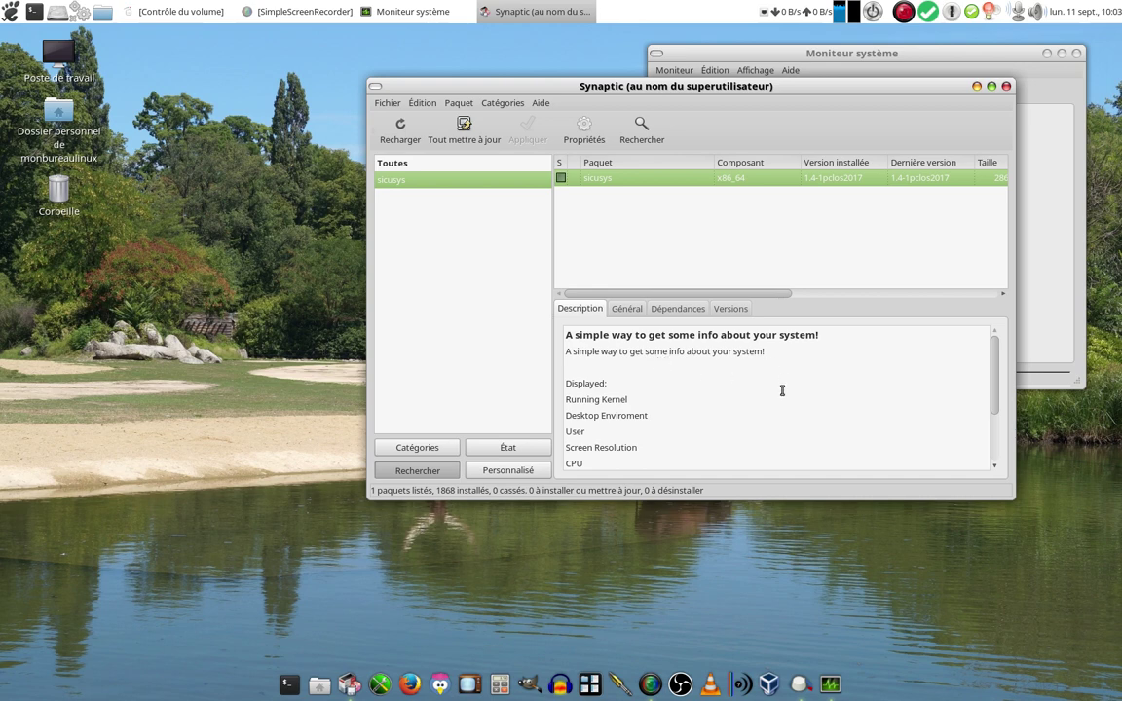
{"action": "scroll", "coordinate": [780, 404], "scroll_direction": "down", "scroll_amount": 2}
{"action": "scroll", "coordinate": [780, 403], "scroll_direction": "up", "scroll_amount": 2}
{"action": "scroll", "coordinate": [780, 403], "scroll_direction": "down", "scroll_amount": 1}
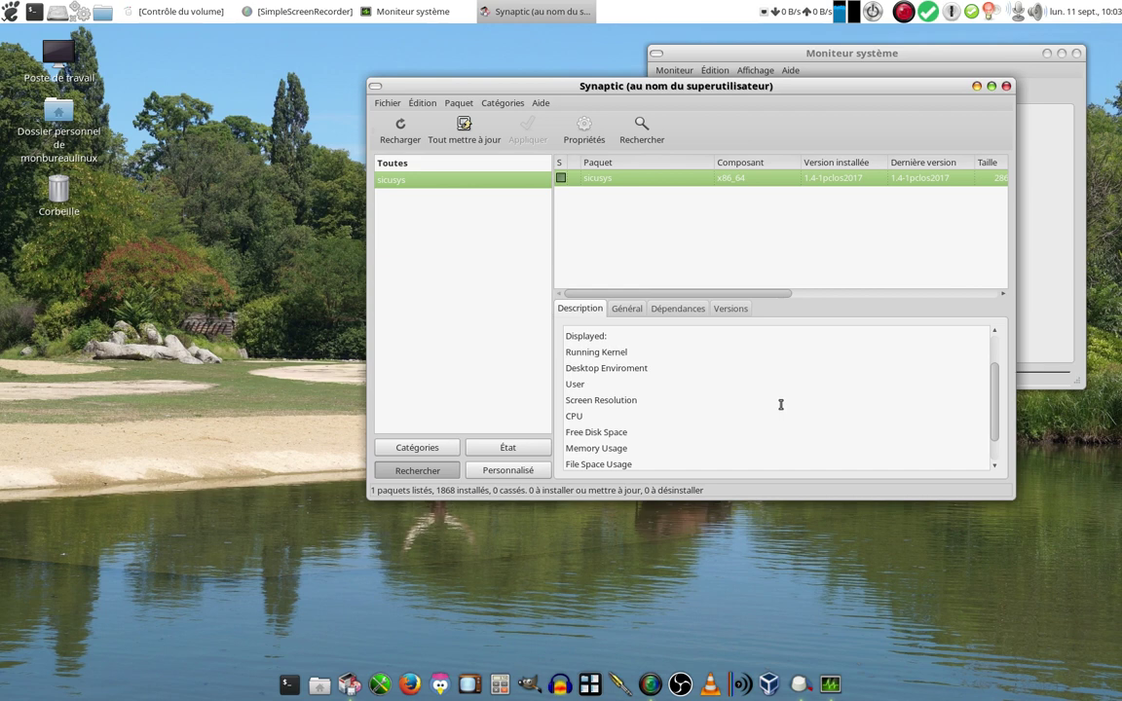
{"action": "scroll", "coordinate": [780, 403], "scroll_direction": "up", "scroll_amount": 2}
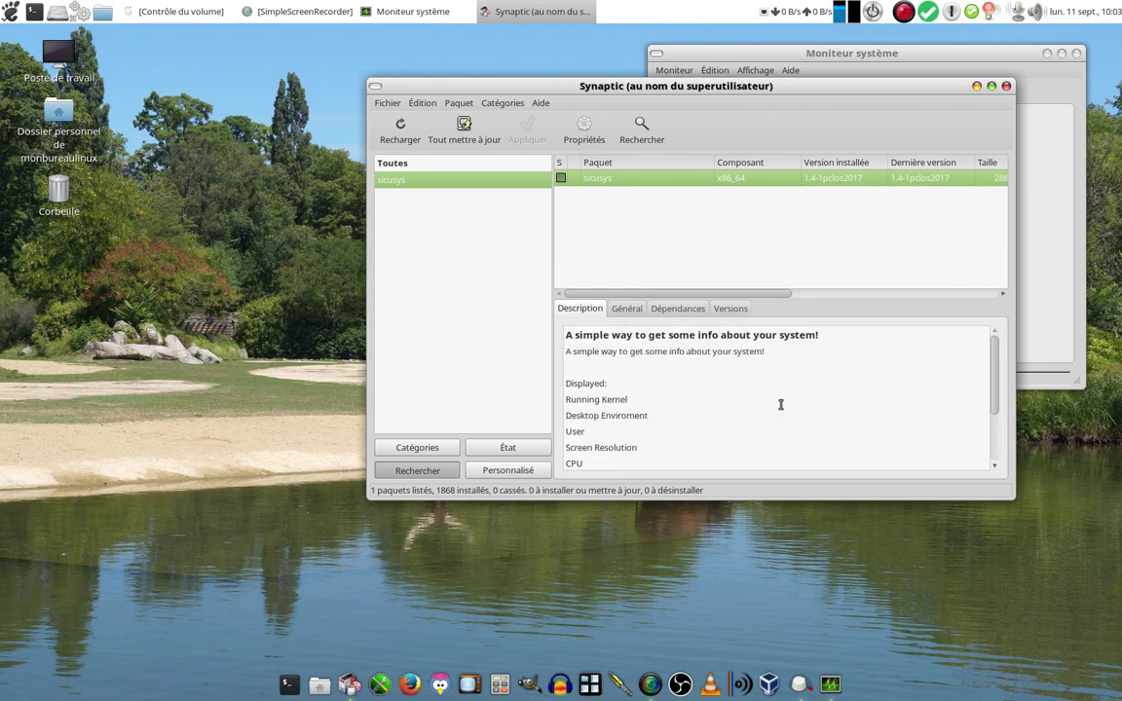
{"action": "scroll", "coordinate": [780, 403], "scroll_direction": "down", "scroll_amount": 2}
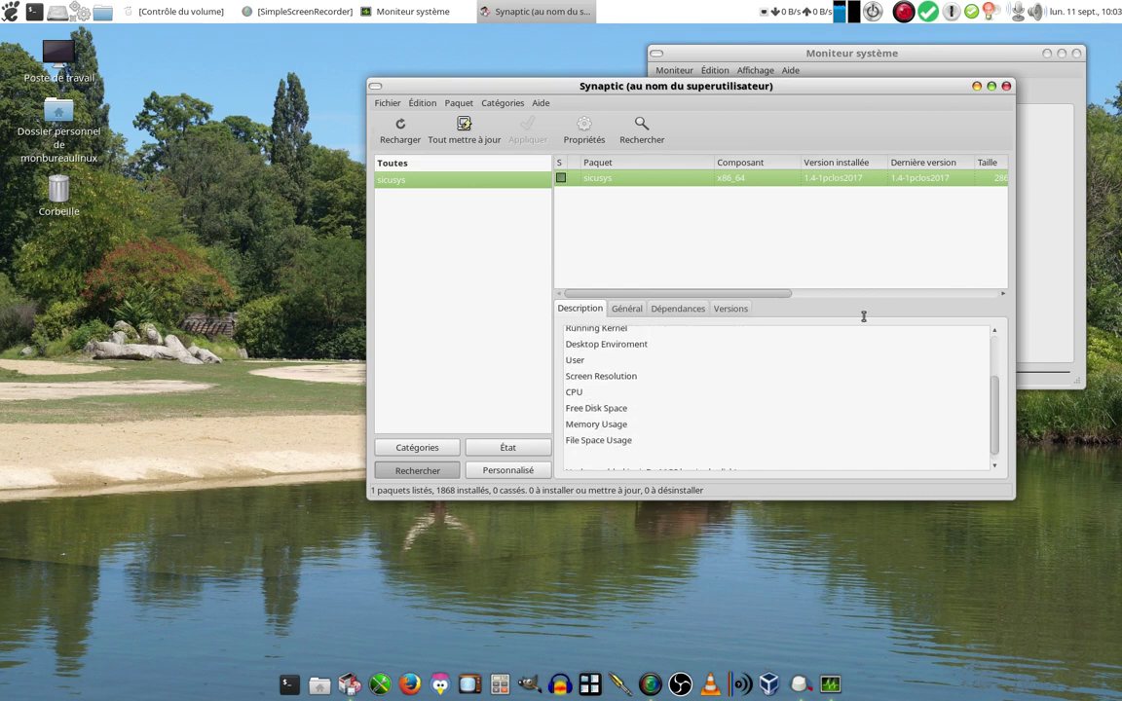
{"action": "left_click", "coordinate": [977, 87]}
- Launch Simple Current Systeminfo from the other applications category
{"action": "left_click", "coordinate": [11, 15]}
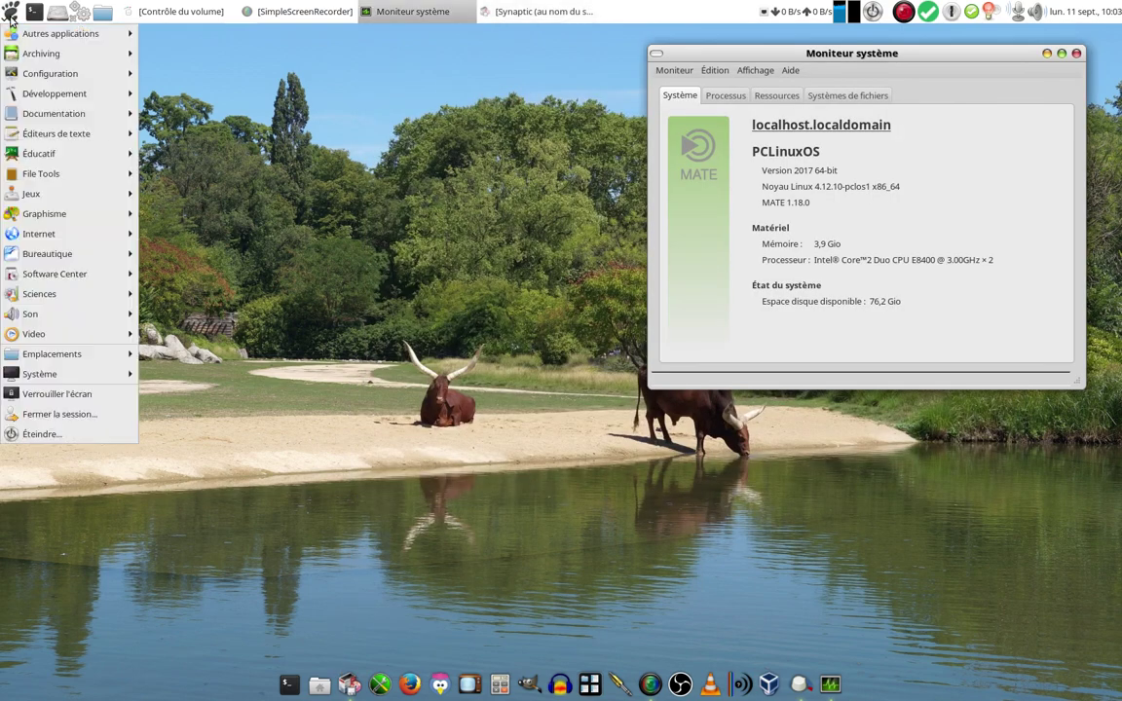
{"action": "mouse_move", "coordinate": [21, 33]}
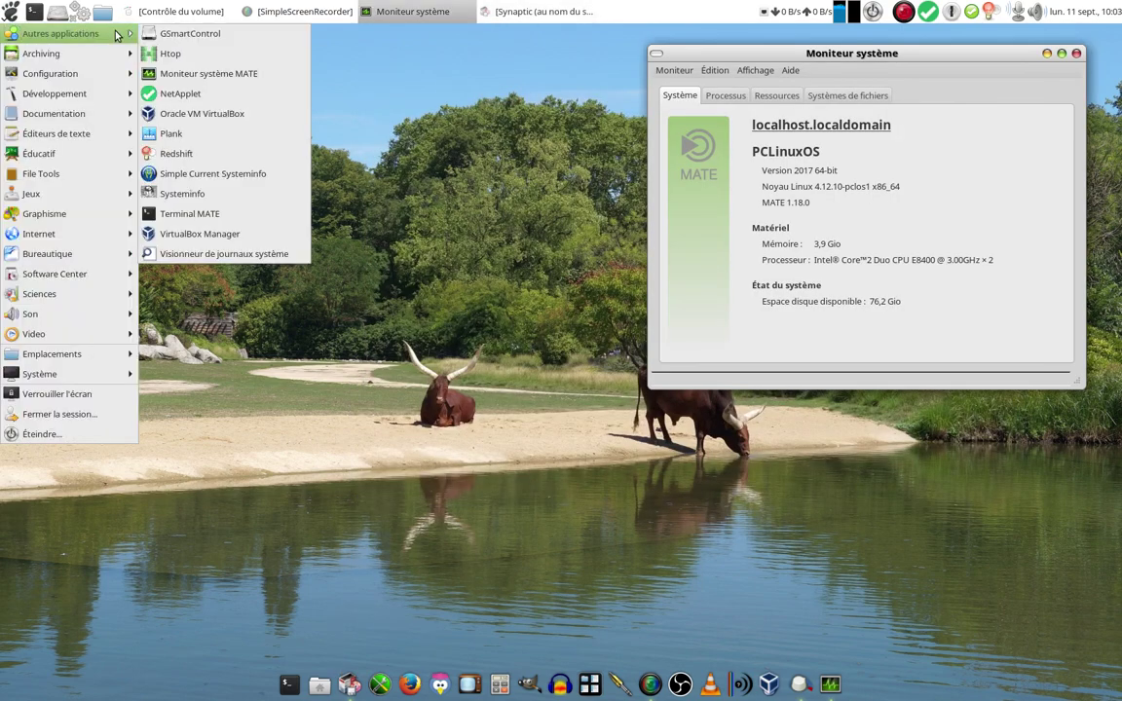
{"action": "left_click", "coordinate": [231, 182]}
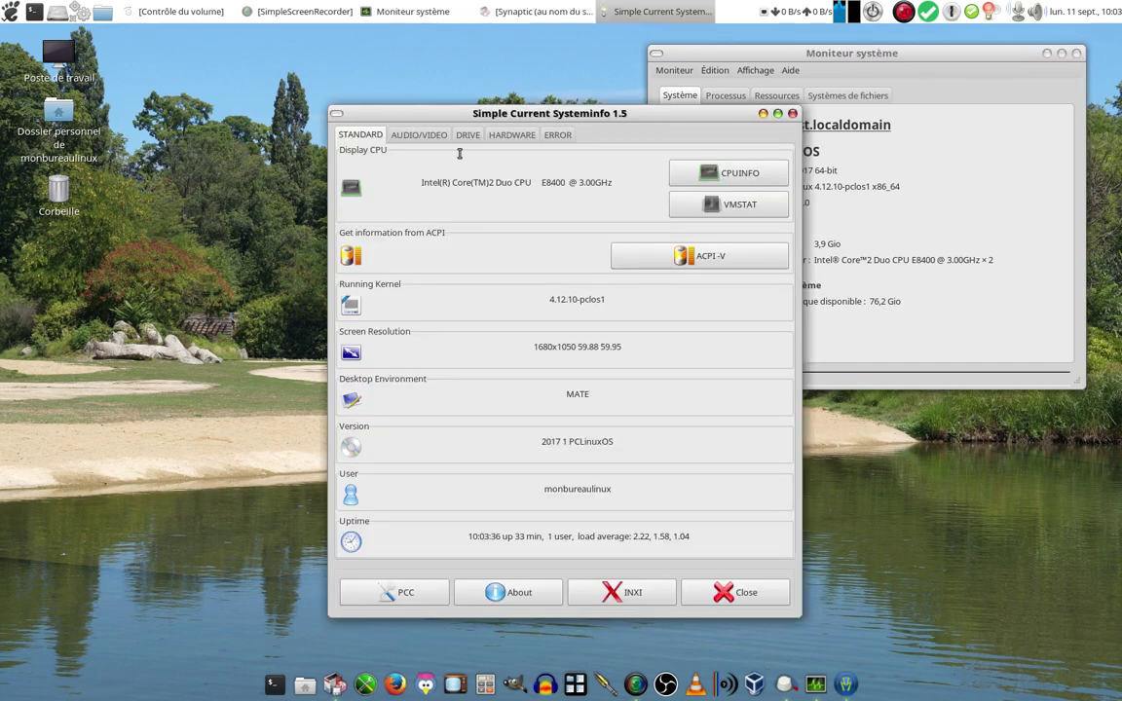
- Place the Simple Current Systeminfo window beside the system monitor, and minimize the system monitor
{"action": "left_click_drag", "start_coordinate": [534, 113], "coordinate": [374, 52]}
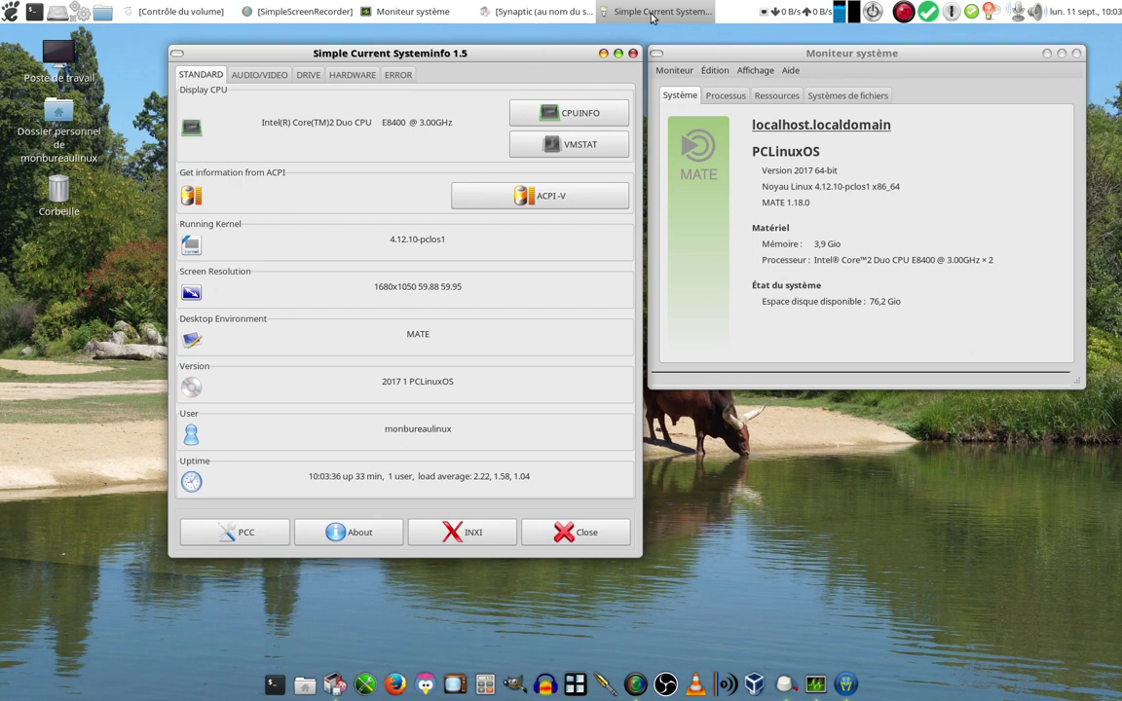
{"action": "left_click", "coordinate": [449, 14]}
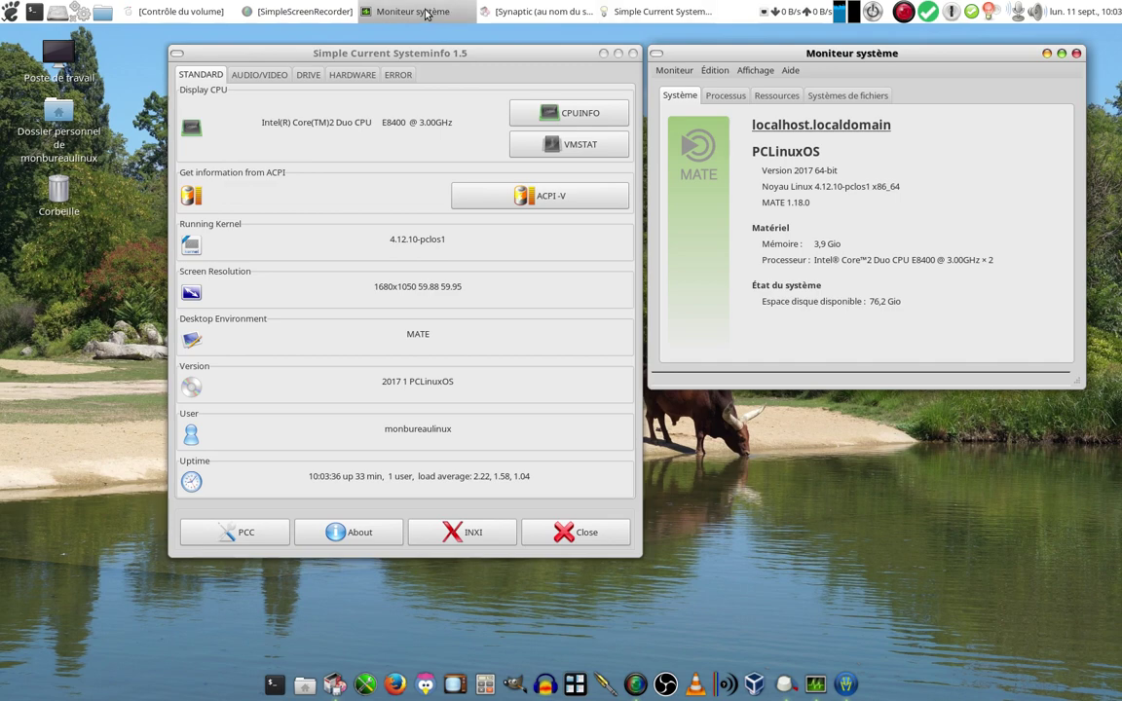
{"action": "left_click", "coordinate": [449, 14]}
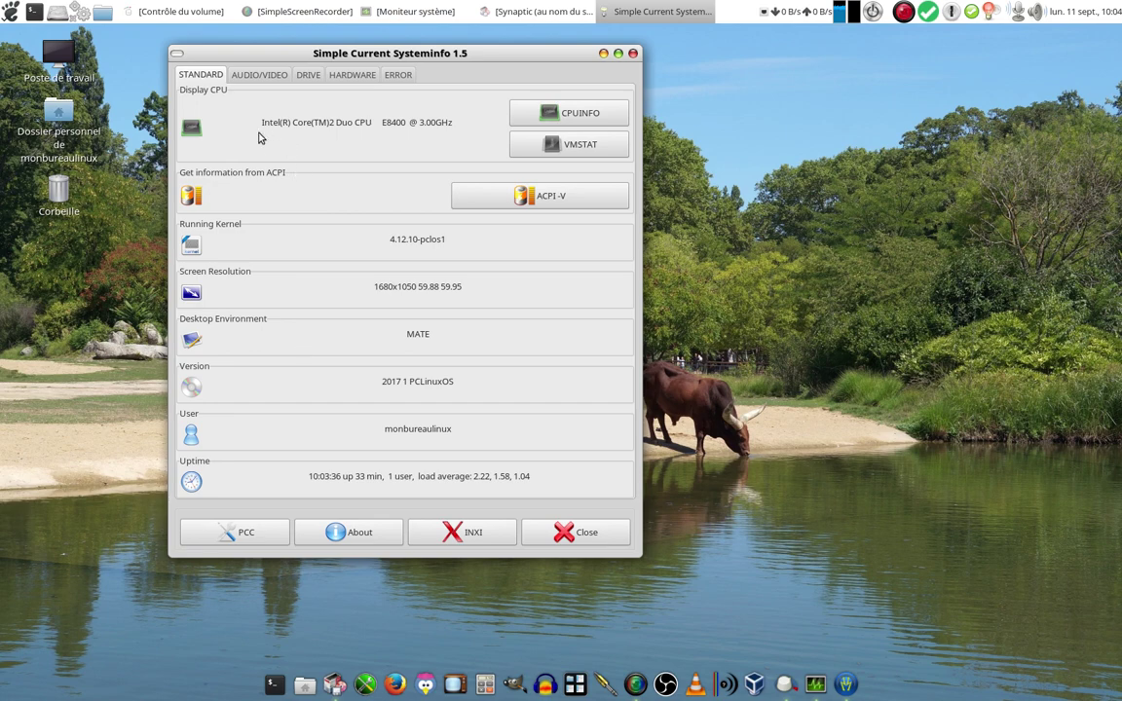
- View the CPUINFO and VMSTAT reports and close their output windows
{"action": "left_click", "coordinate": [590, 115]}
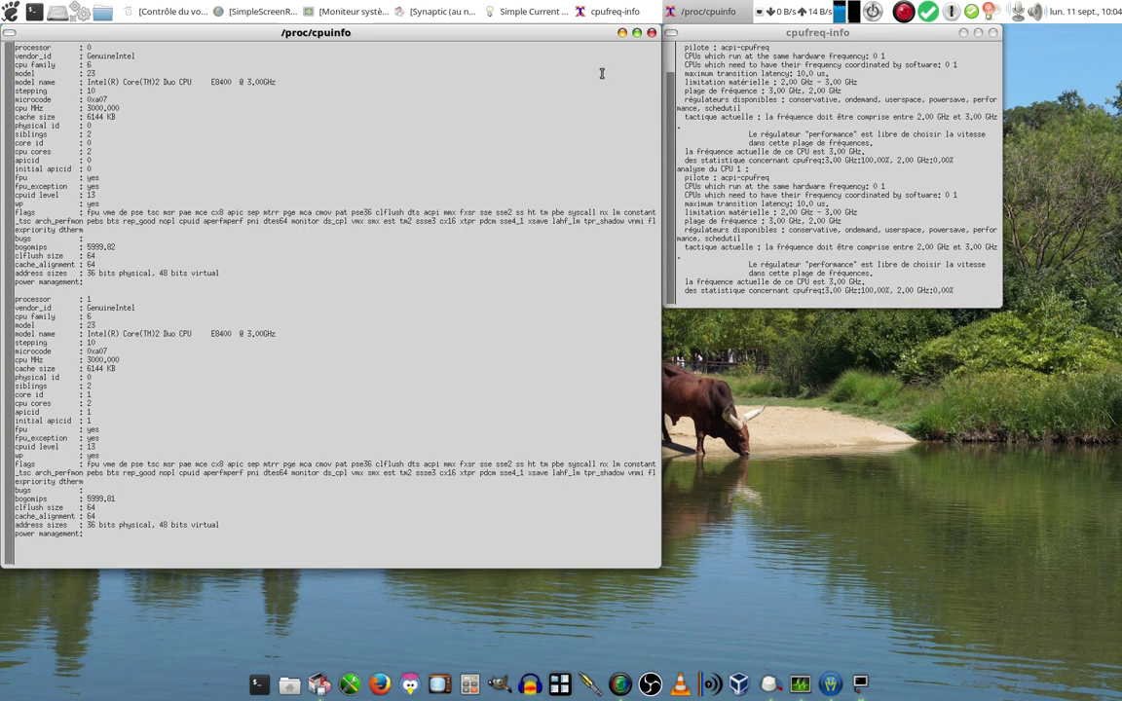
{"action": "left_click", "coordinate": [651, 33]}
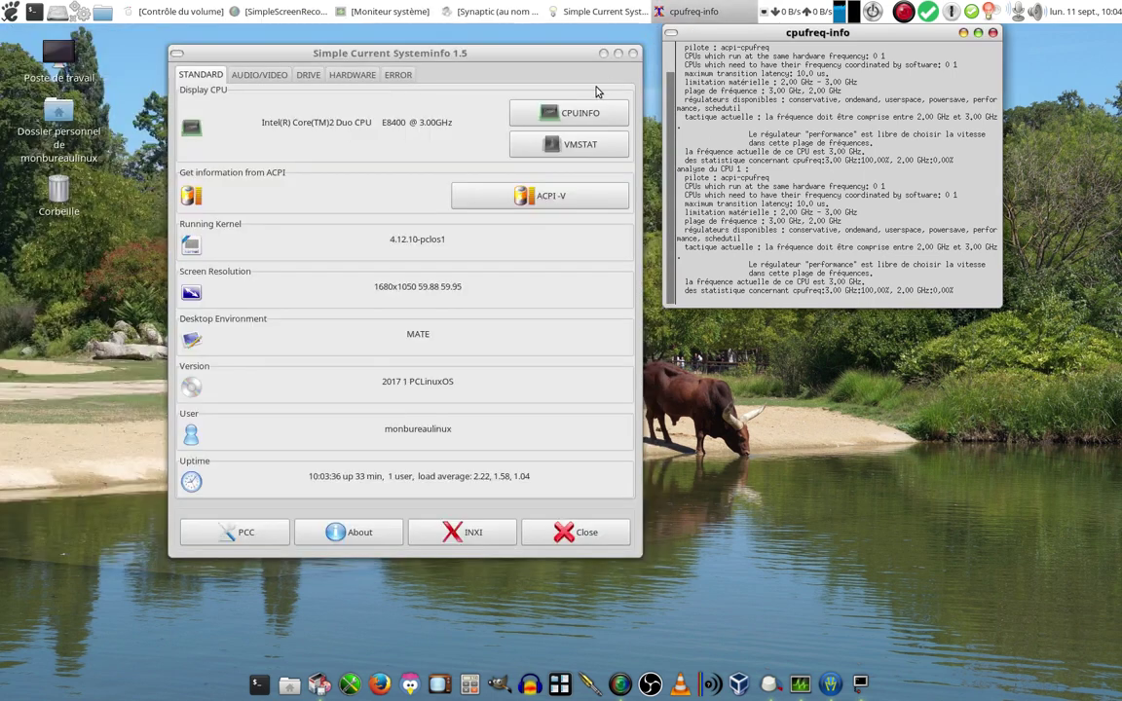
{"action": "left_click", "coordinate": [994, 35]}
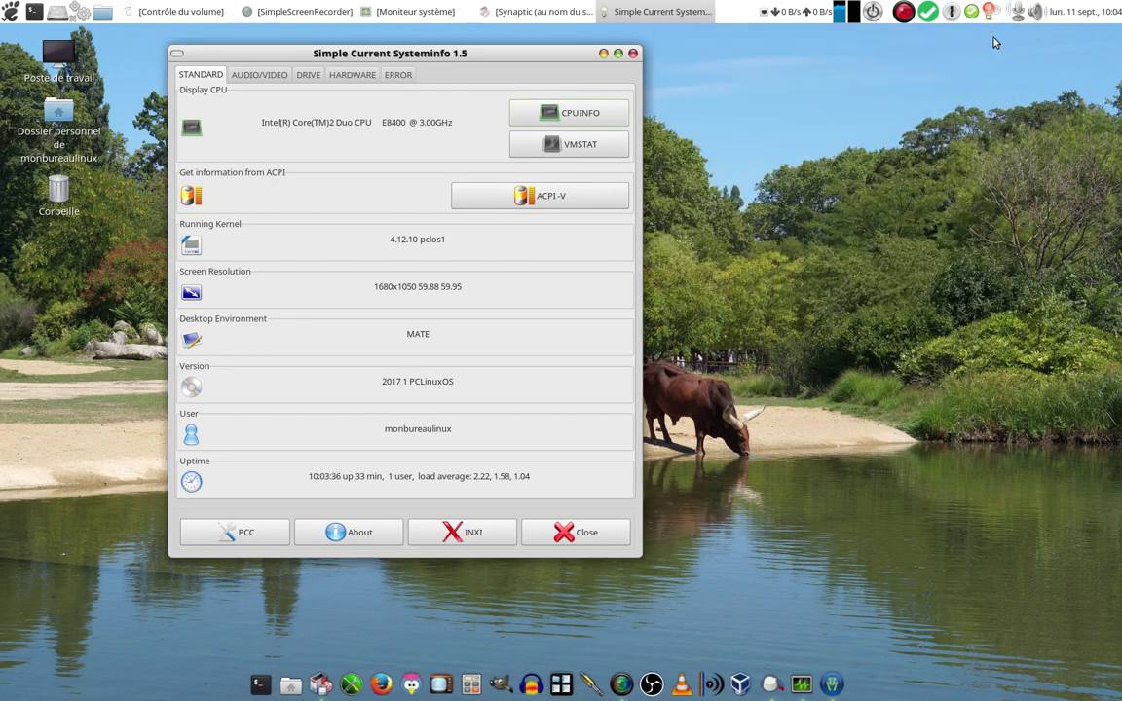
{"action": "left_click", "coordinate": [599, 151]}
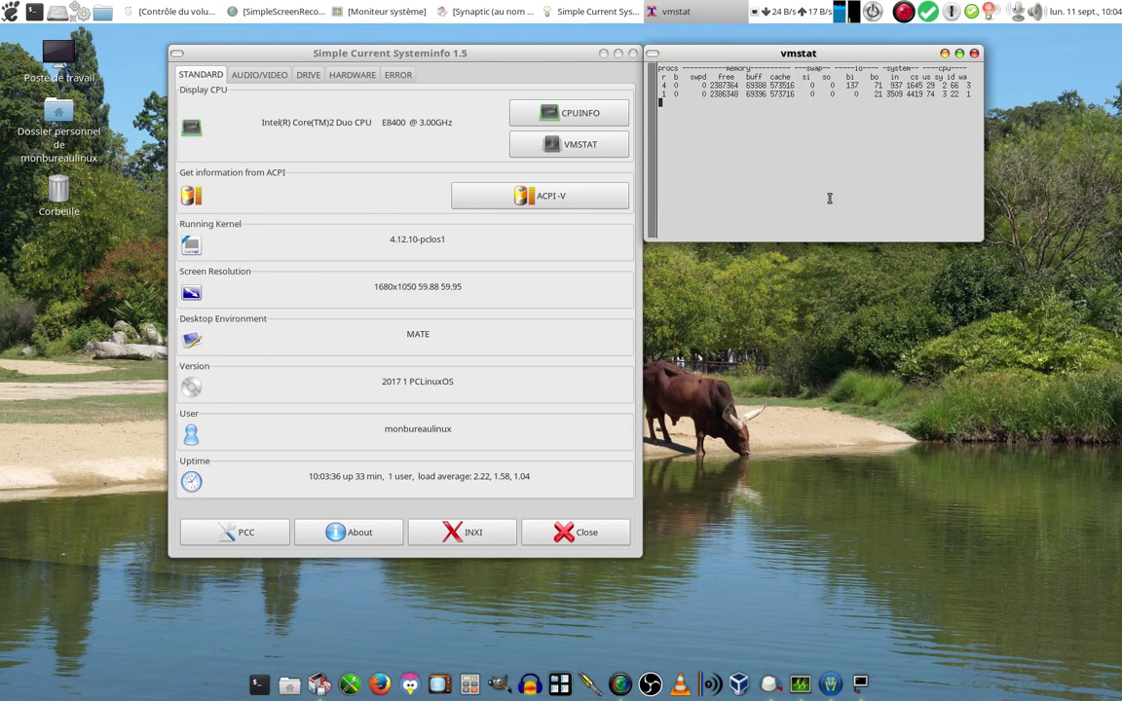
{"action": "left_click", "coordinate": [974, 54]}
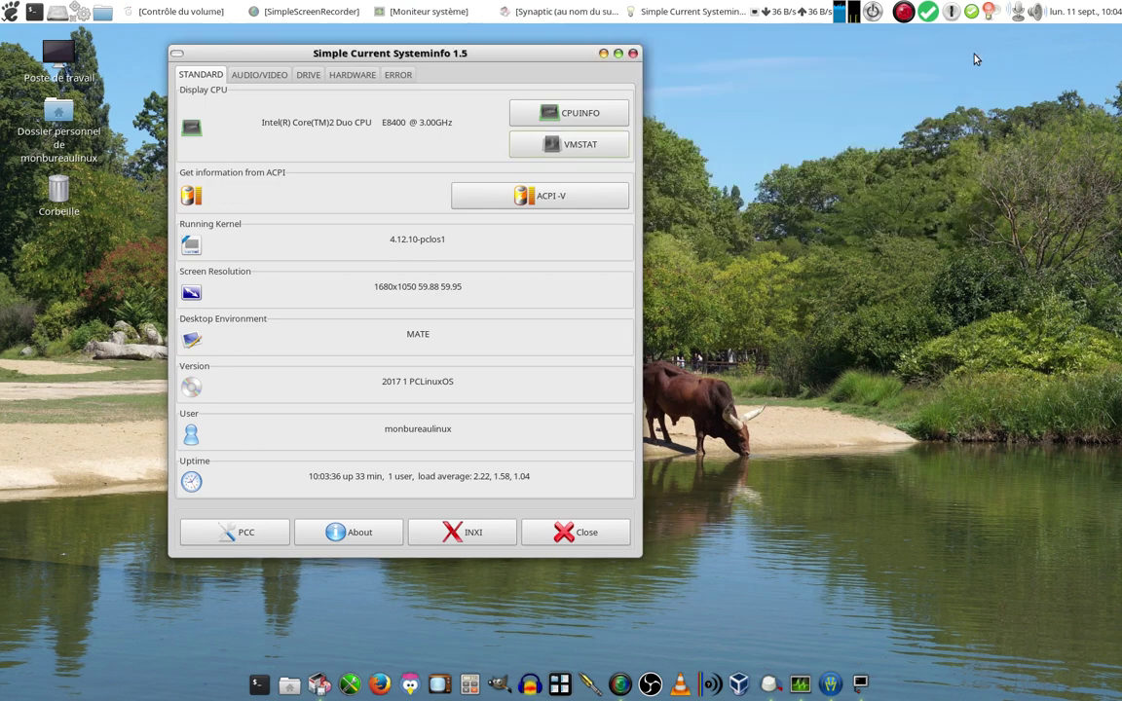
- Review the audio/video, drive and hardware information, including the GLXINFO and LSCPU outputs
{"action": "left_click", "coordinate": [262, 78]}
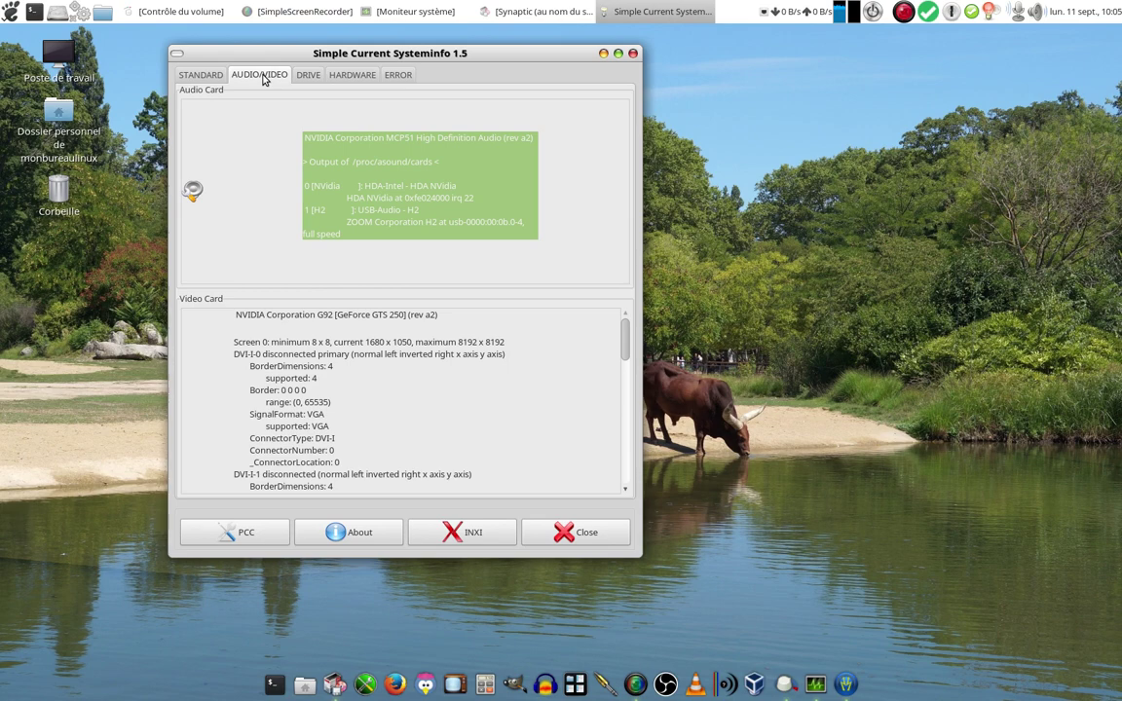
{"action": "left_click", "coordinate": [307, 76]}
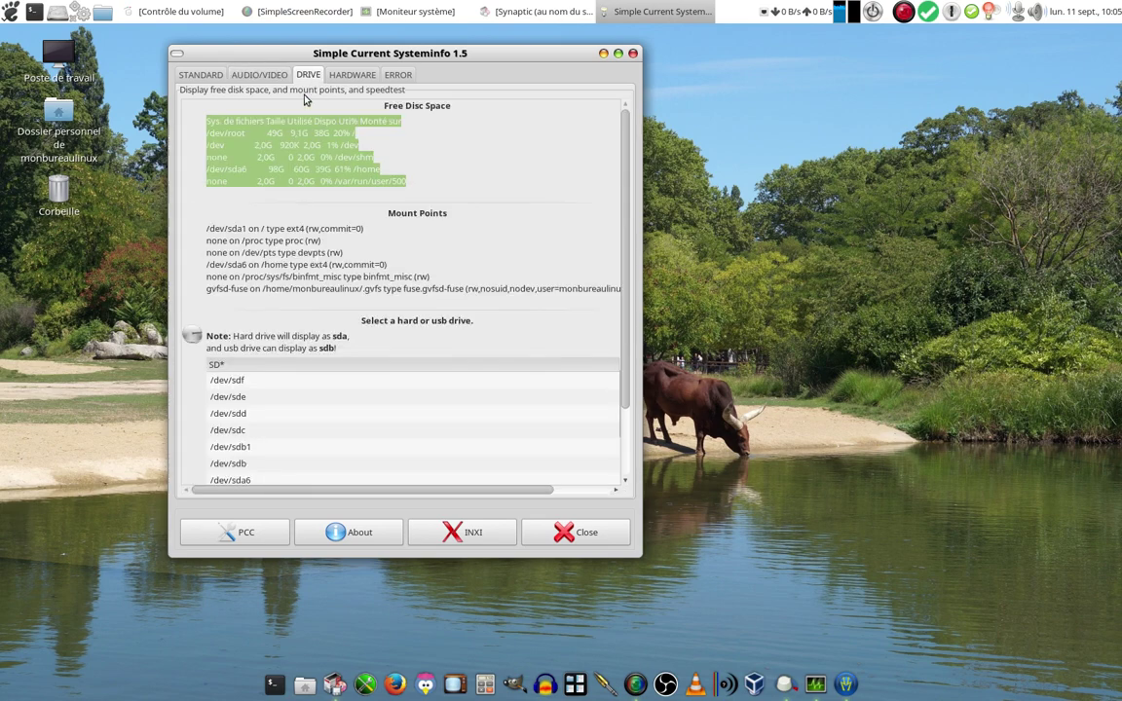
{"action": "left_click", "coordinate": [349, 75]}
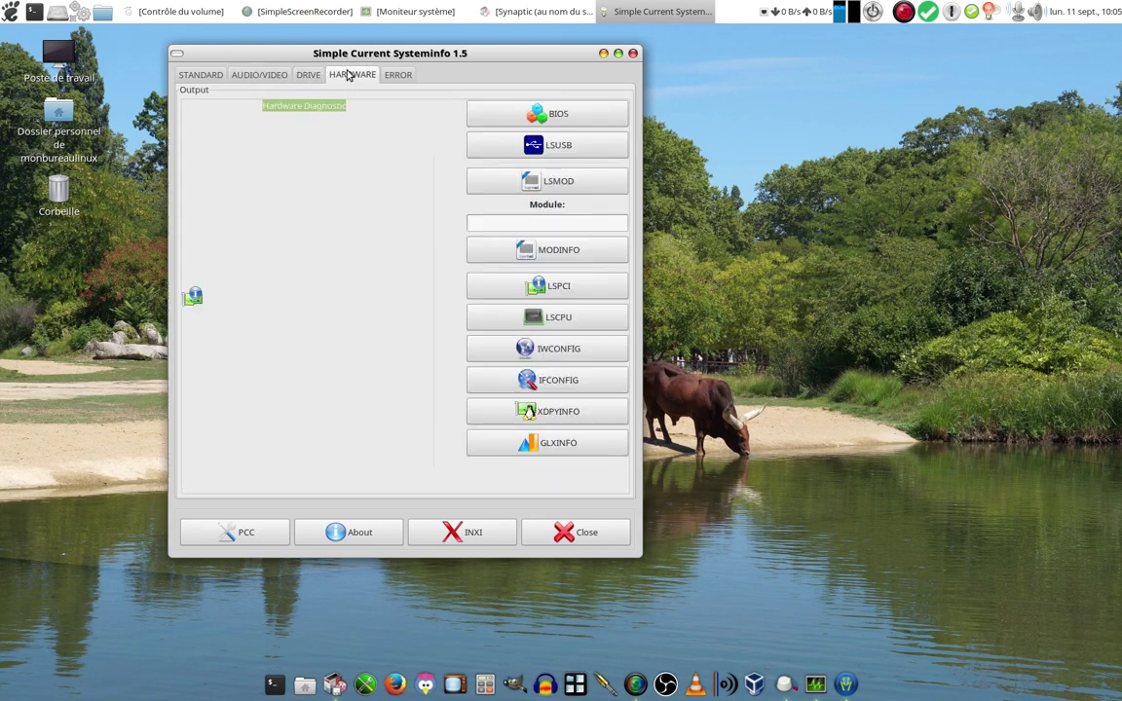
{"action": "left_click", "coordinate": [552, 453]}
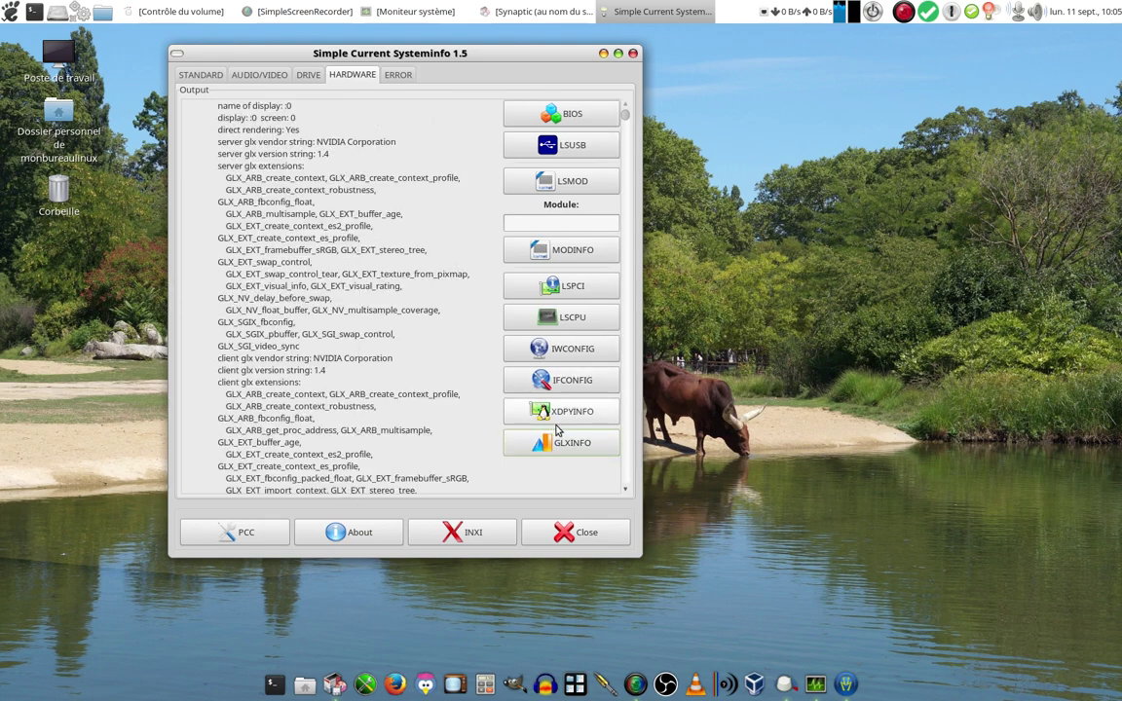
{"action": "left_click", "coordinate": [562, 319]}
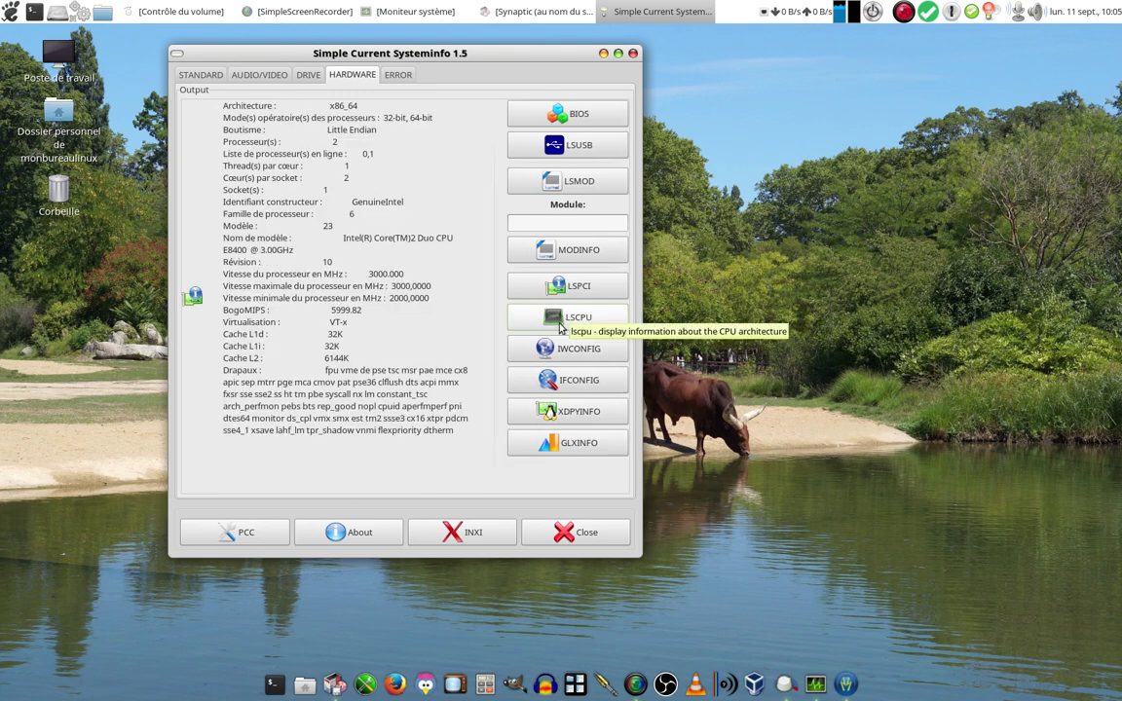
- Return to the standard information, request the PCLinuxOS Control Center and cancel its root authentication
{"action": "left_click", "coordinate": [199, 75]}
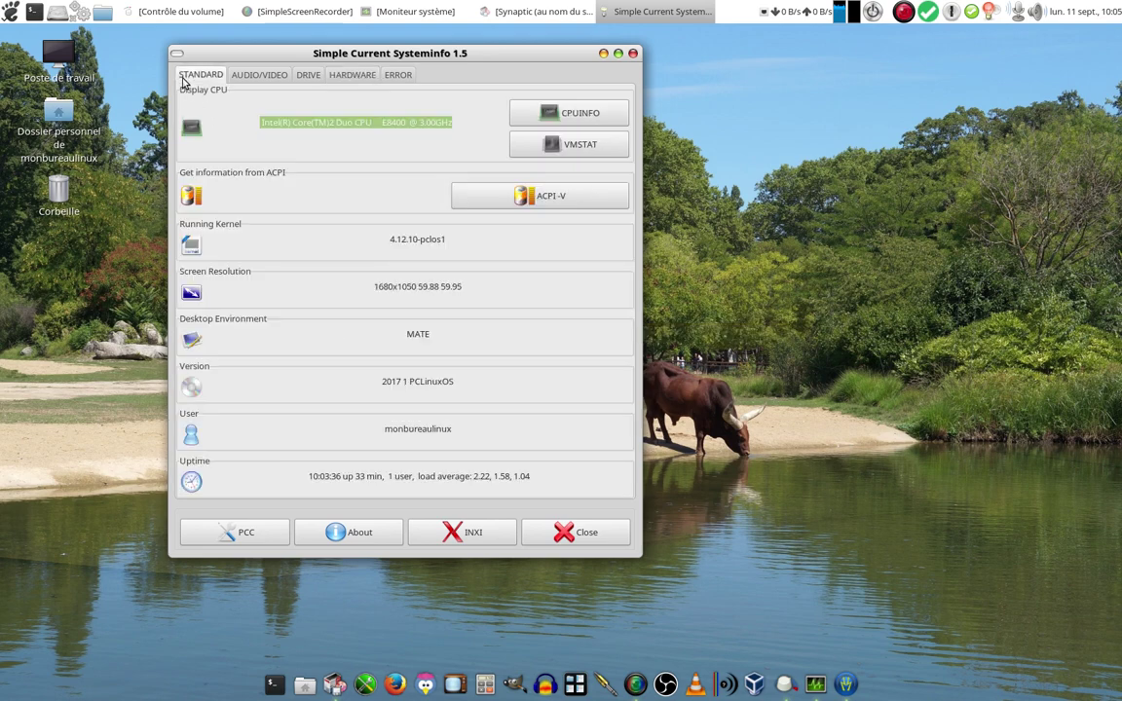
{"action": "left_click", "coordinate": [258, 537]}
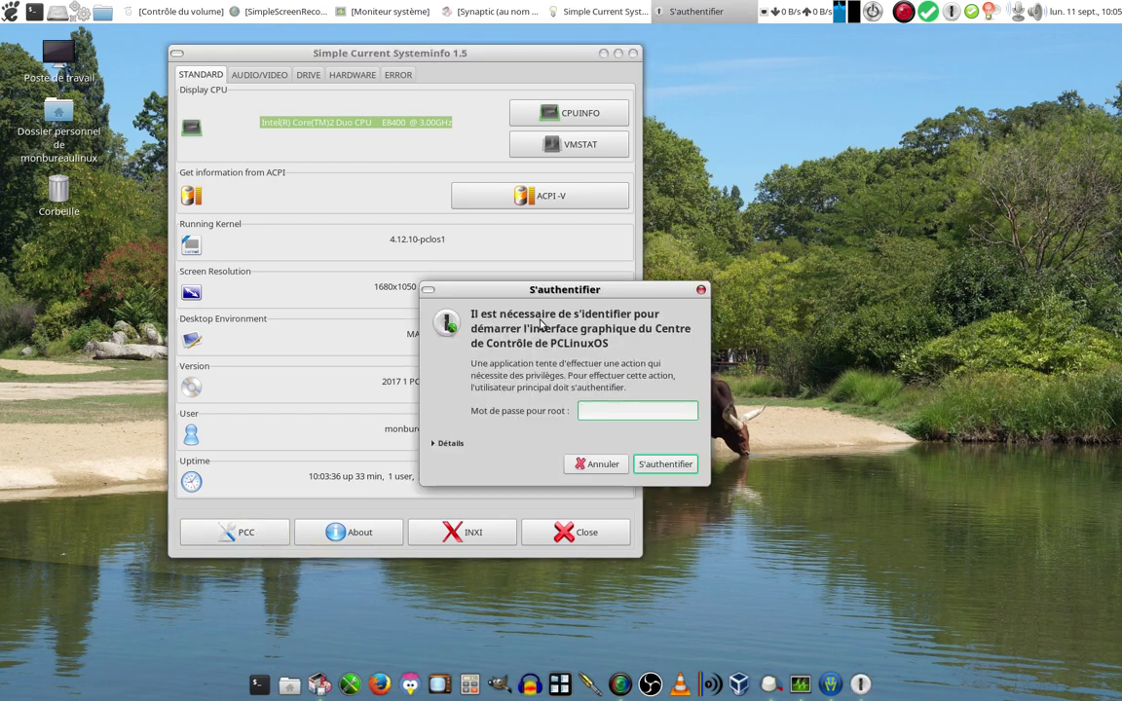
{"action": "left_click", "coordinate": [596, 465]}
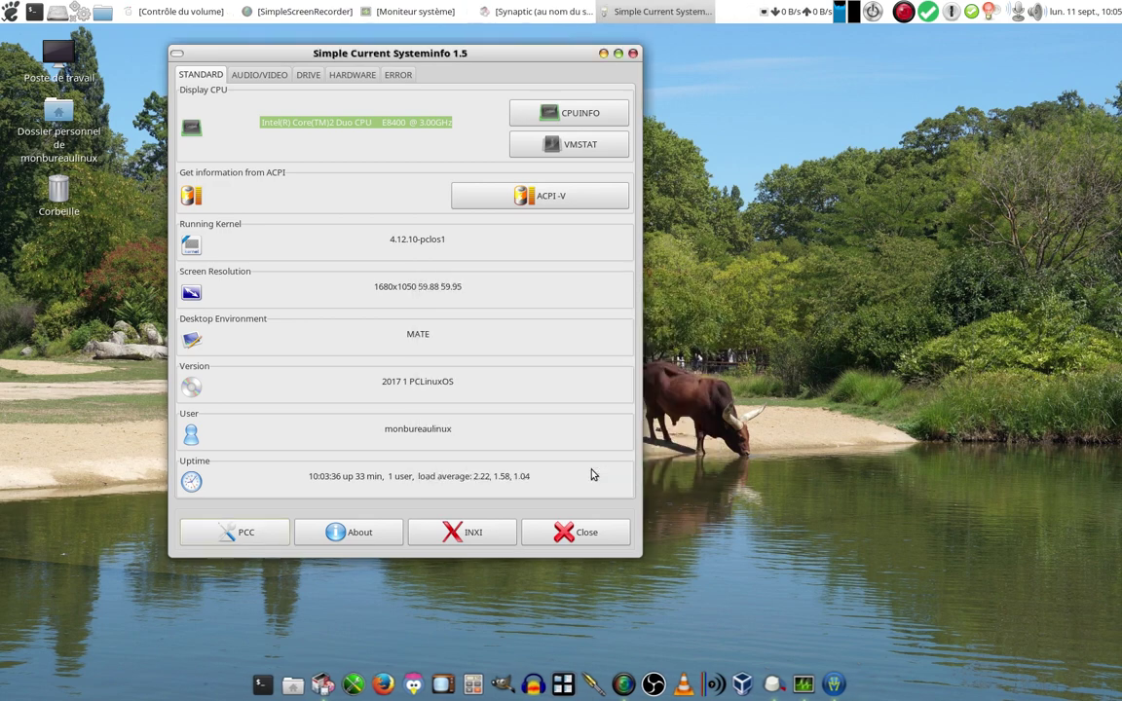
- Open the program's About information and review the explanations of the lsmod, lsusb and lspci commands
{"action": "left_click", "coordinate": [355, 534]}
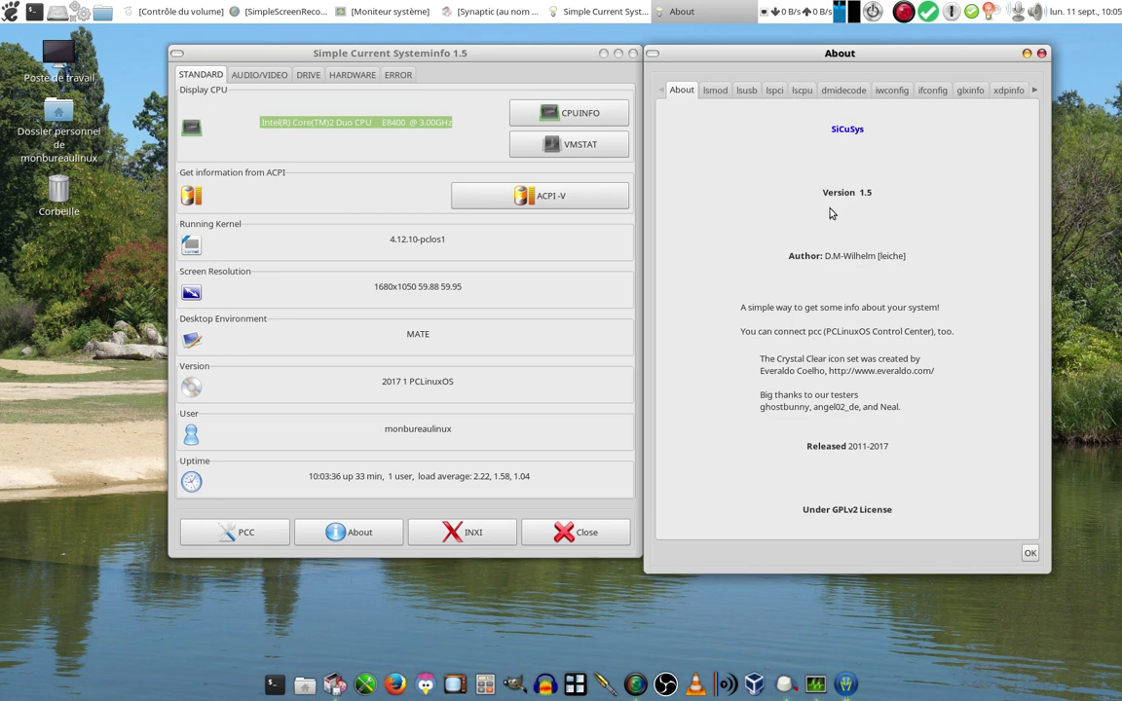
{"action": "left_click", "coordinate": [717, 90]}
{"action": "left_click", "coordinate": [746, 91]}
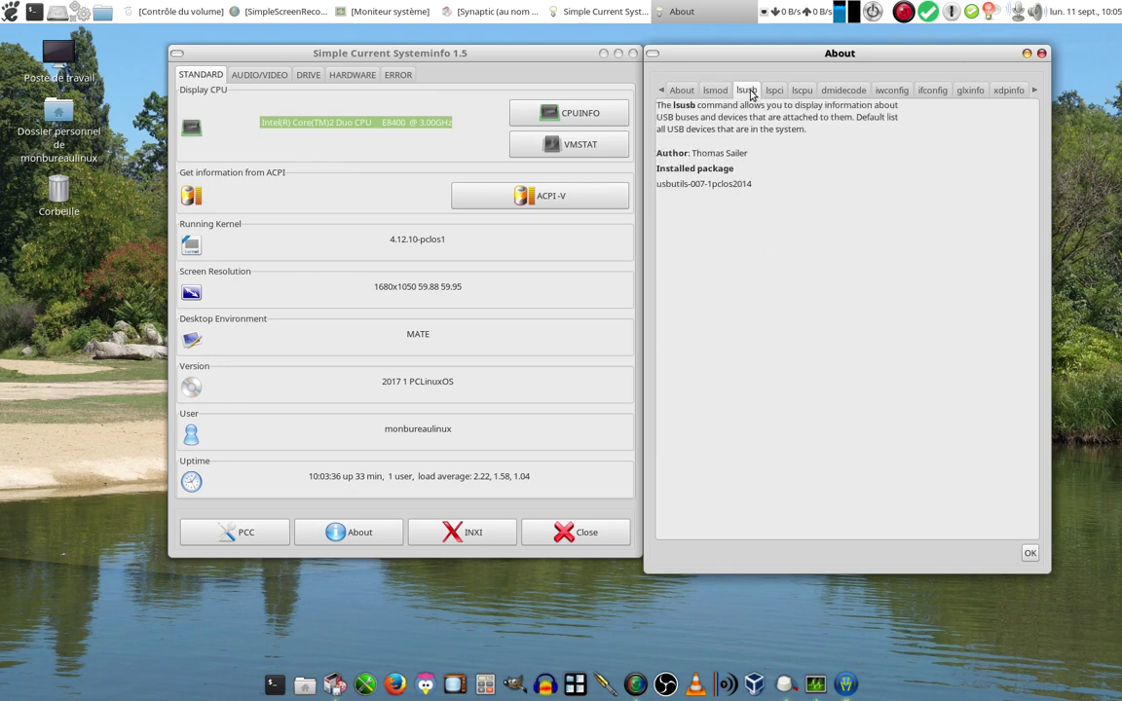
{"action": "left_click", "coordinate": [775, 91]}
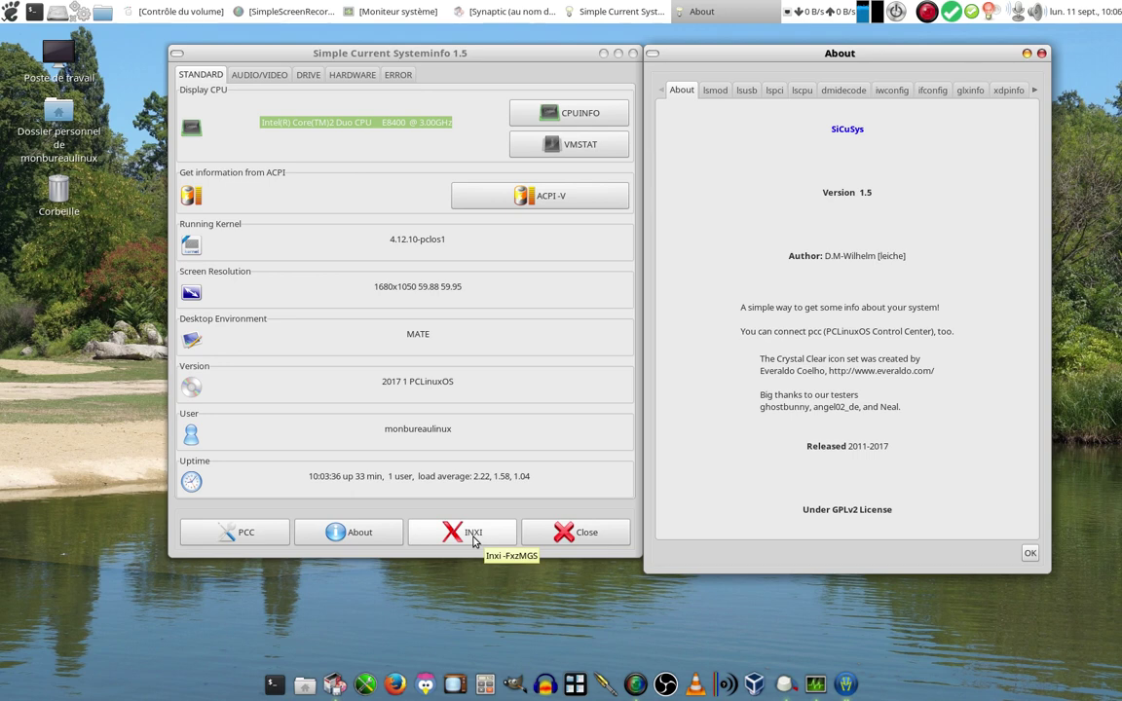
- Request the BIOS information from the hardware section and dismiss the root password prompt without authenticating
{"action": "left_click", "coordinate": [367, 81]}
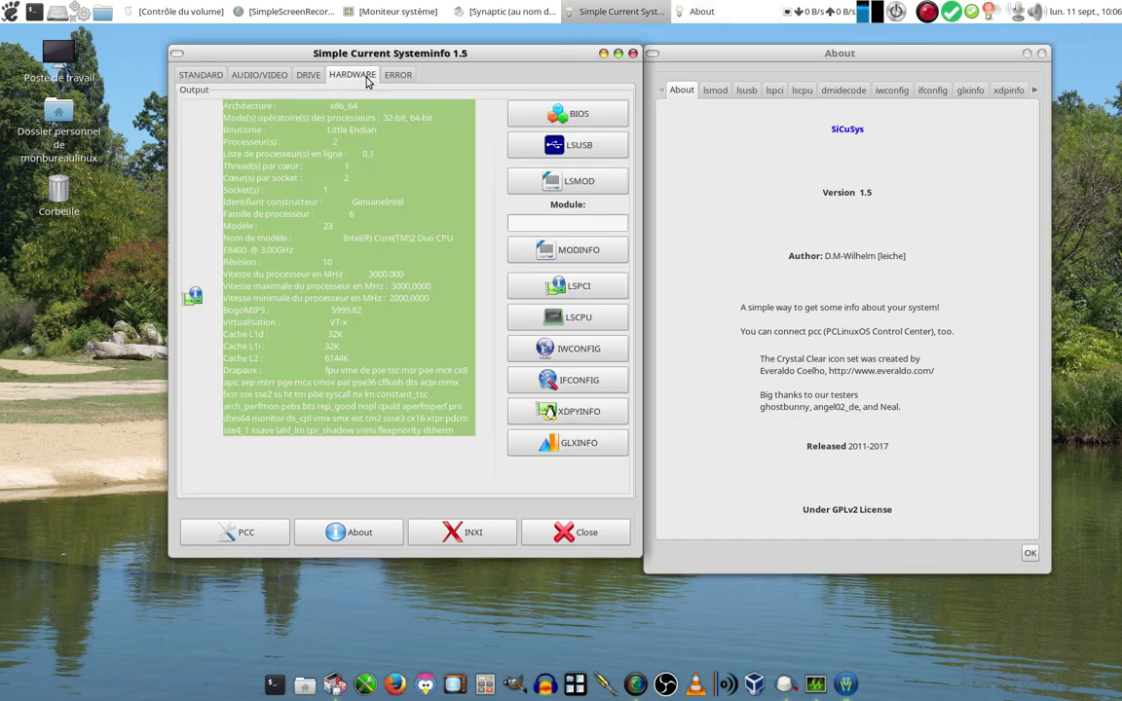
{"action": "left_click", "coordinate": [585, 120]}
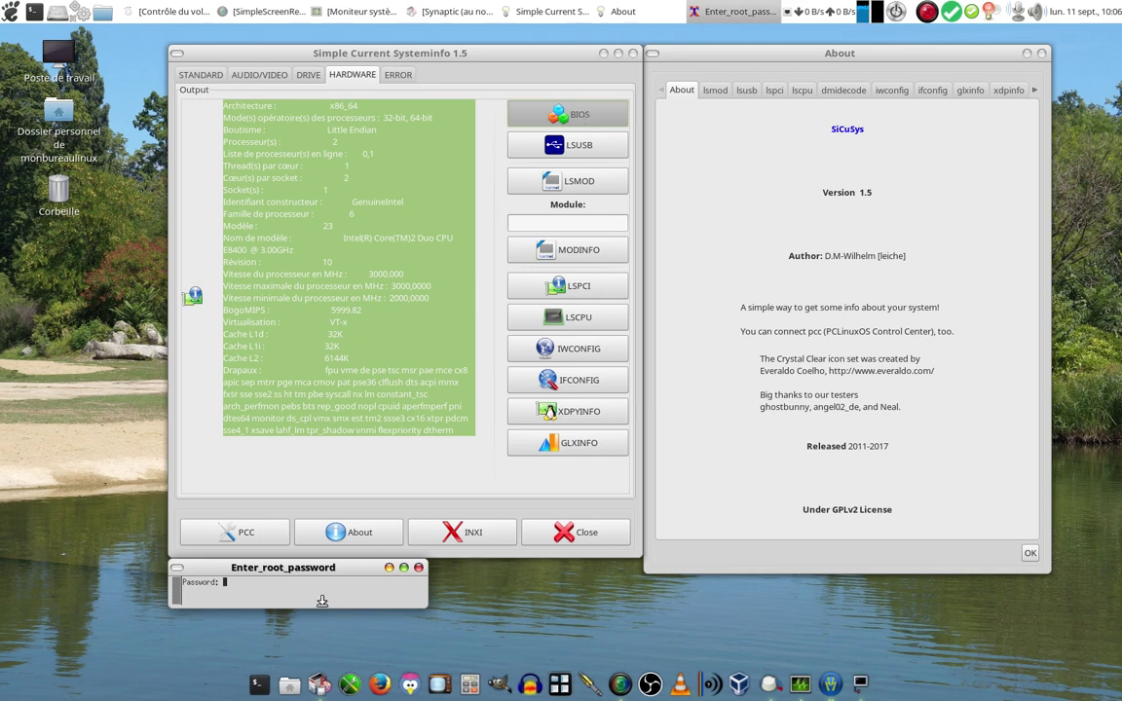
{"action": "left_click", "coordinate": [419, 568]}
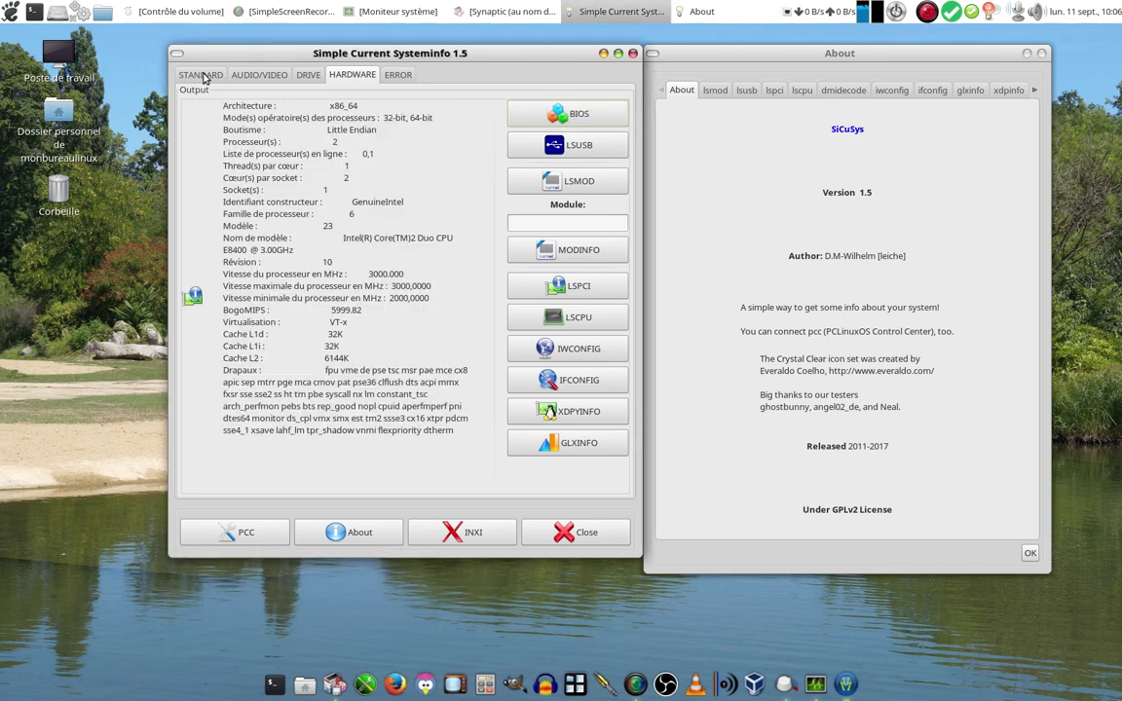
- Return to the standard system information and close the About window
{"action": "left_click", "coordinate": [202, 76]}
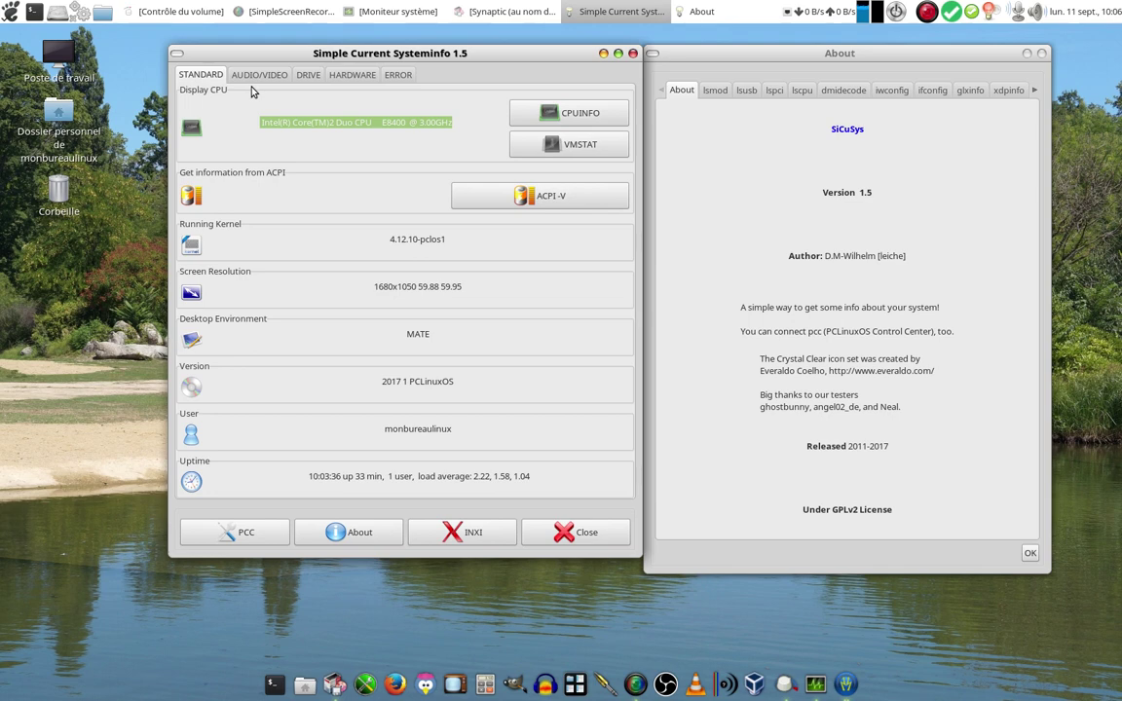
{"action": "left_click", "coordinate": [1030, 553]}
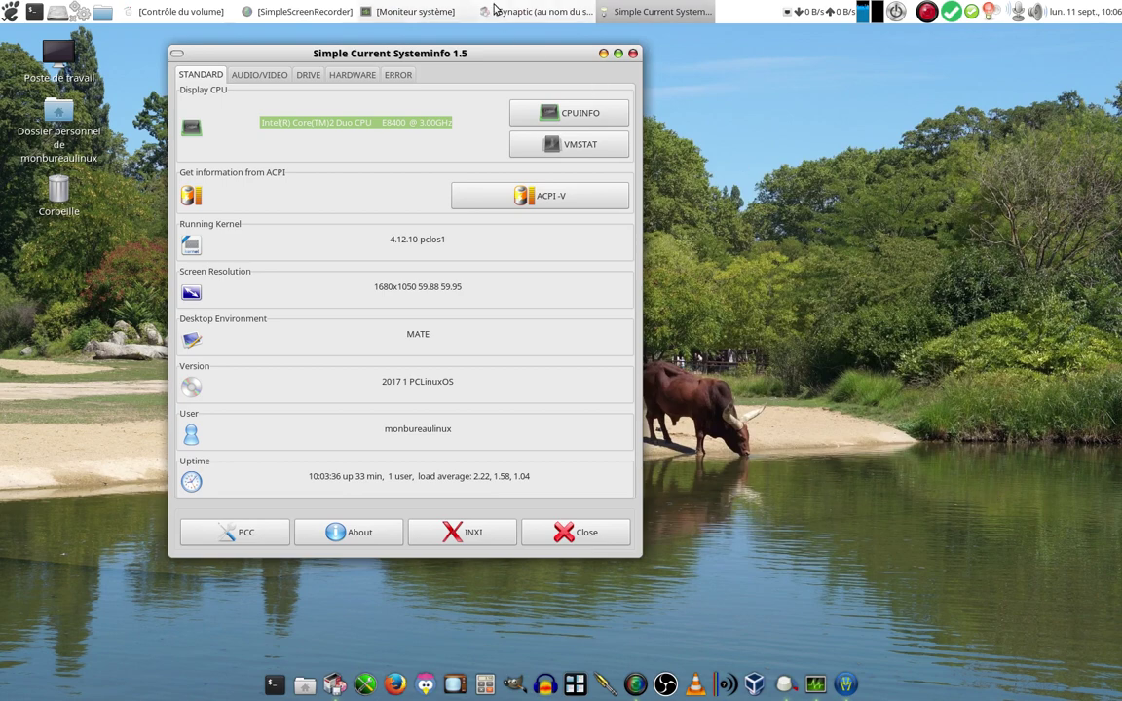
- Switch to Synaptic, read the sicusys package description through to its final update note, and close Synaptic
{"action": "left_click", "coordinate": [534, 11]}
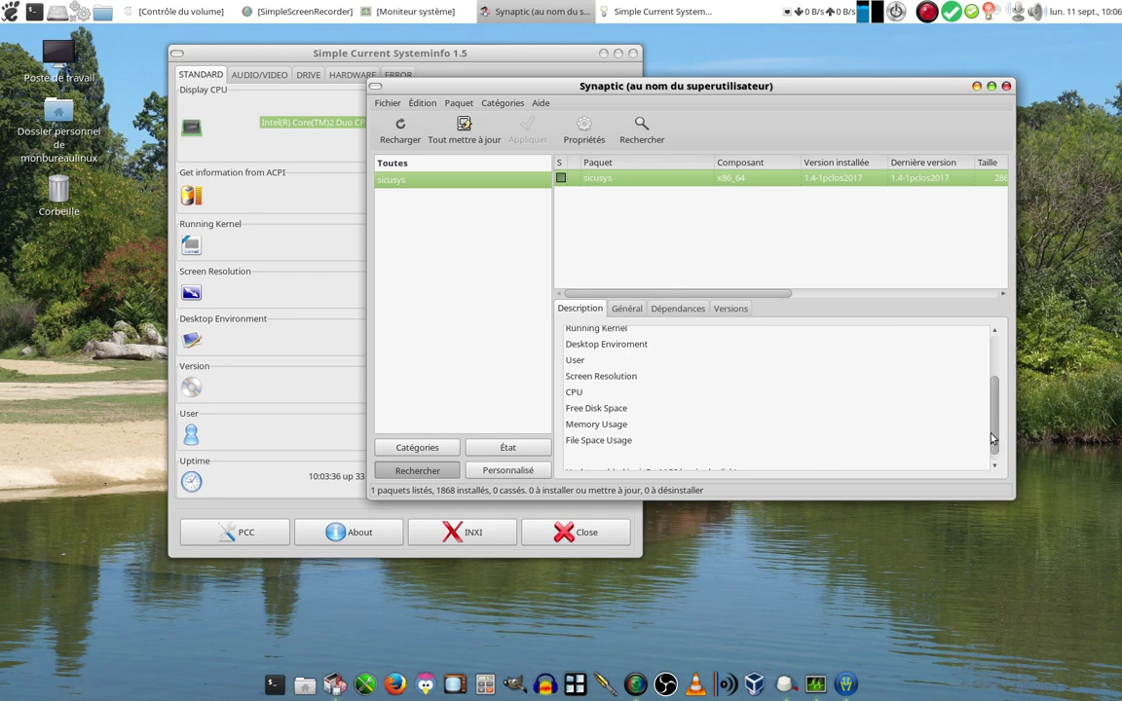
{"action": "left_click_drag", "start_coordinate": [993, 440], "coordinate": [991, 491]}
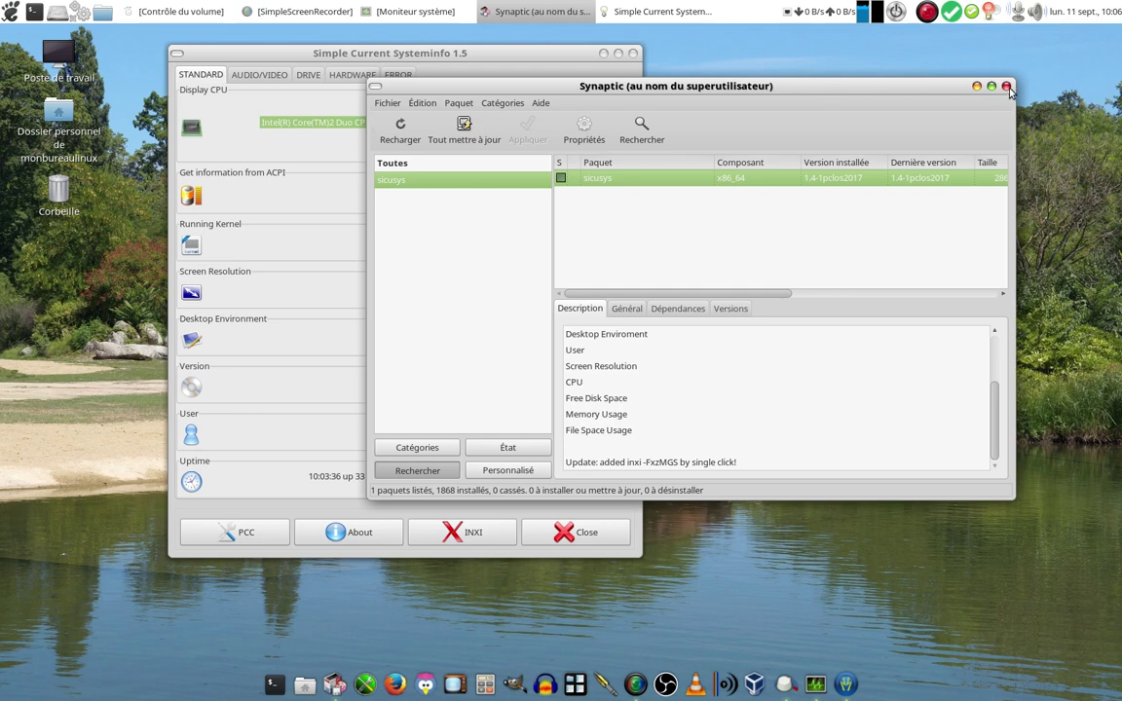
{"action": "left_click", "coordinate": [1009, 87]}
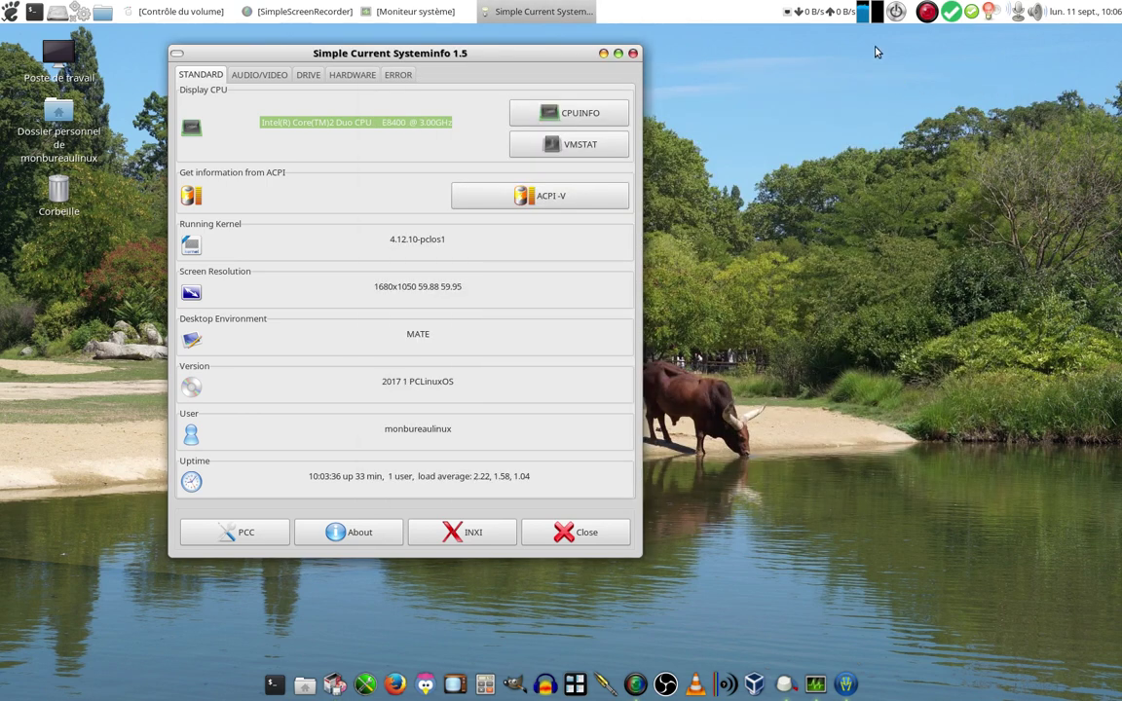
- Bring up the MATE system monitor's system overview beside the Simple Current Systeminfo window
{"action": "left_click", "coordinate": [781, 11]}
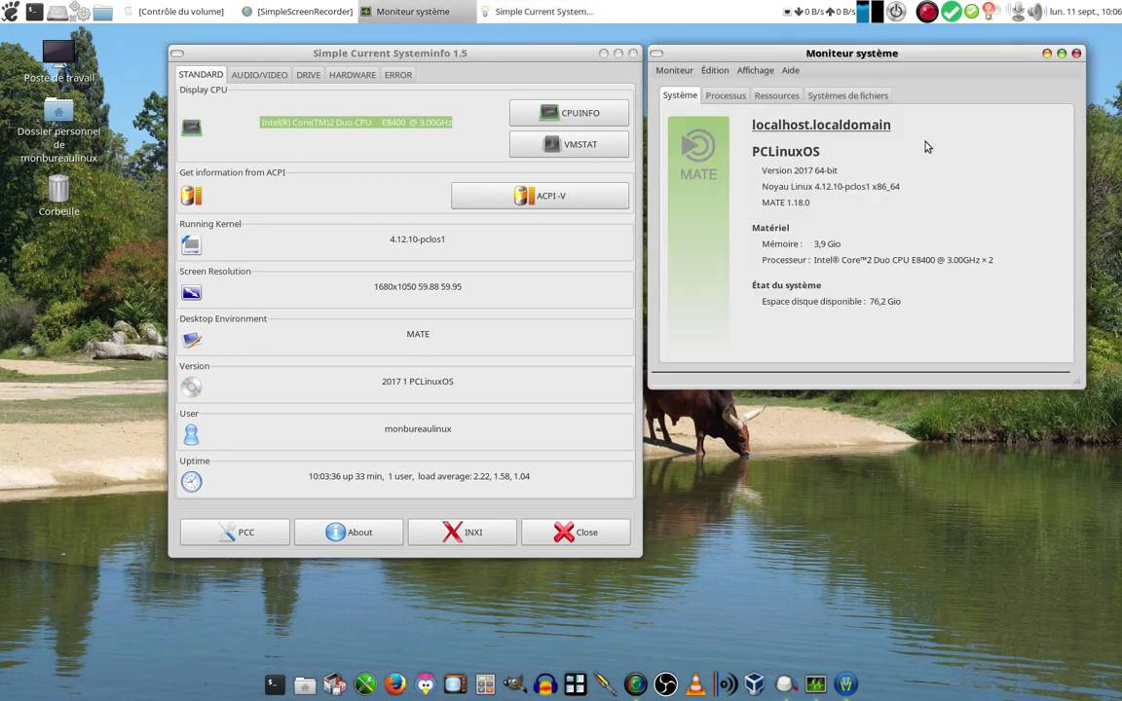